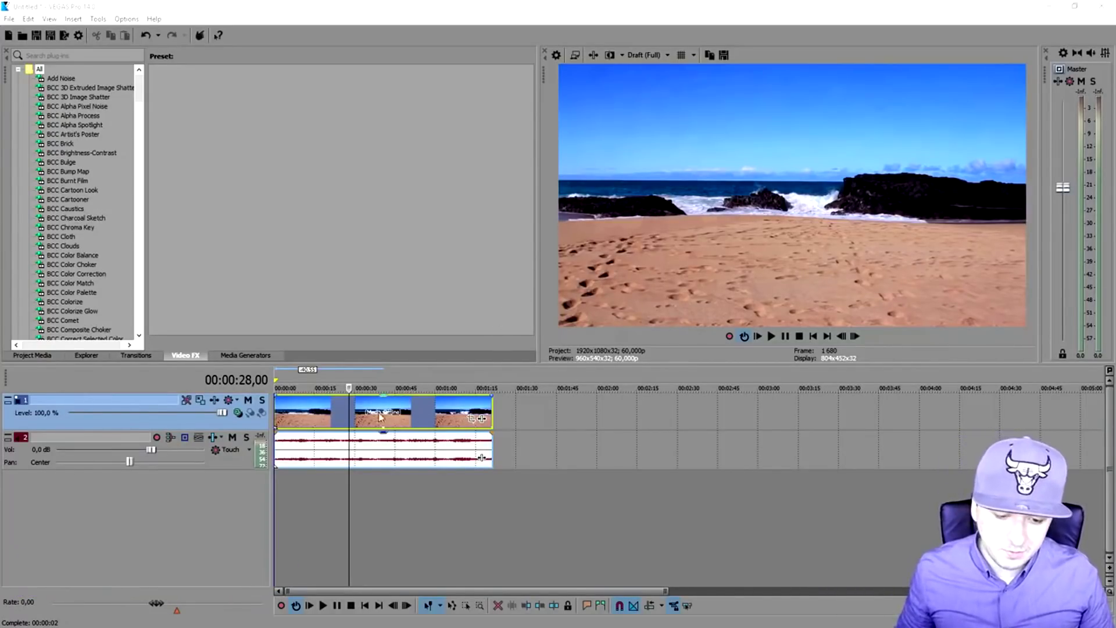
# Step: Open the properties of the beach video clip on the first track
pyautogui.click(358, 414)
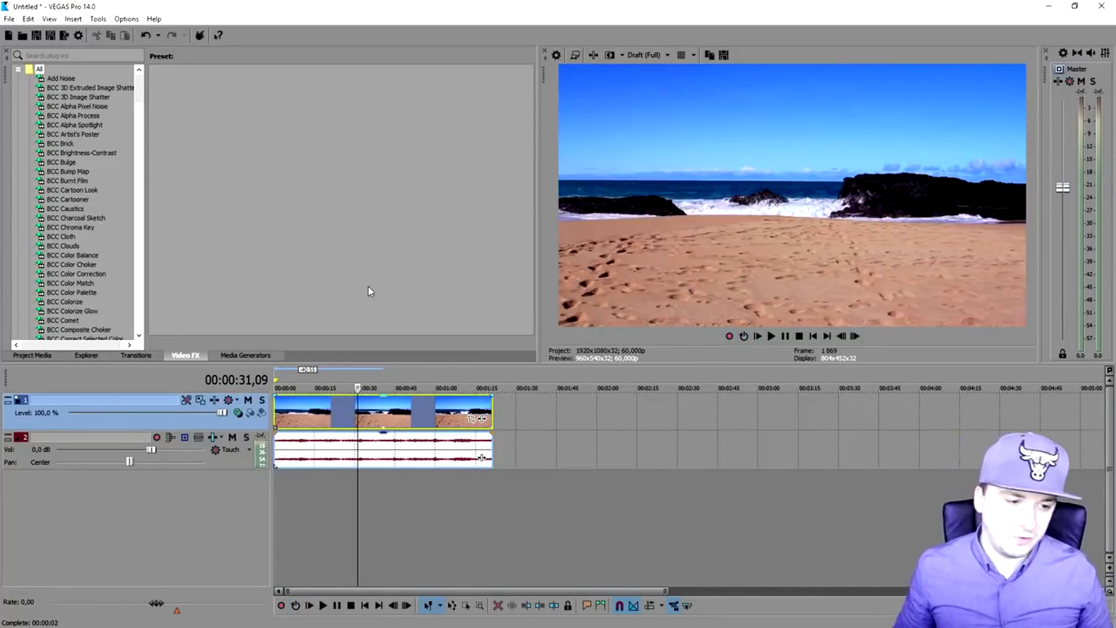
pyautogui.rightClick(391, 411)
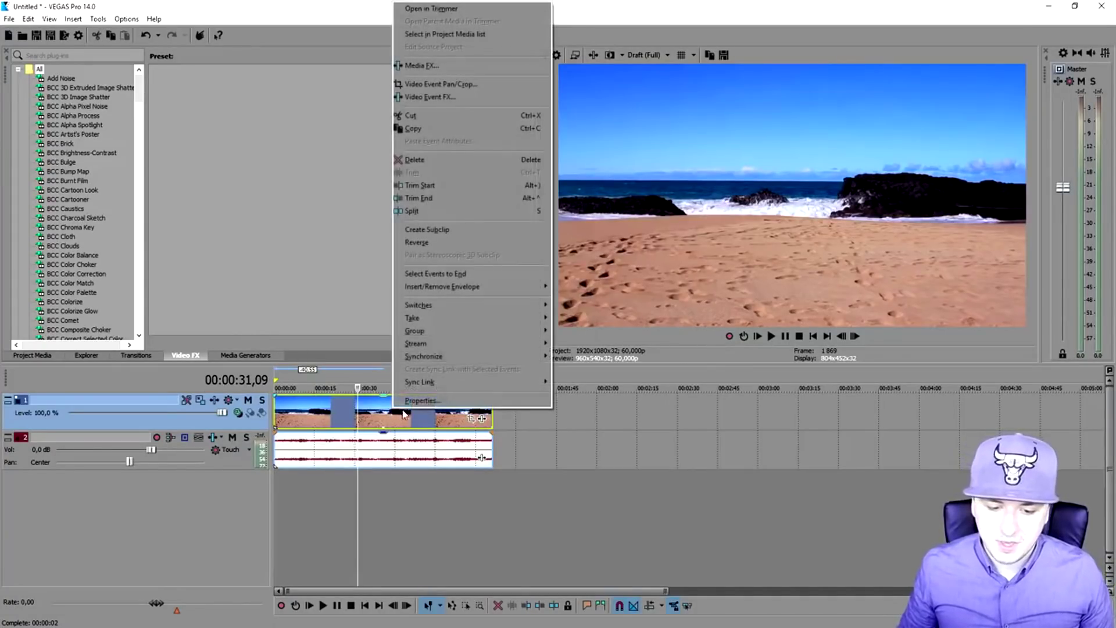
pyautogui.click(433, 404)
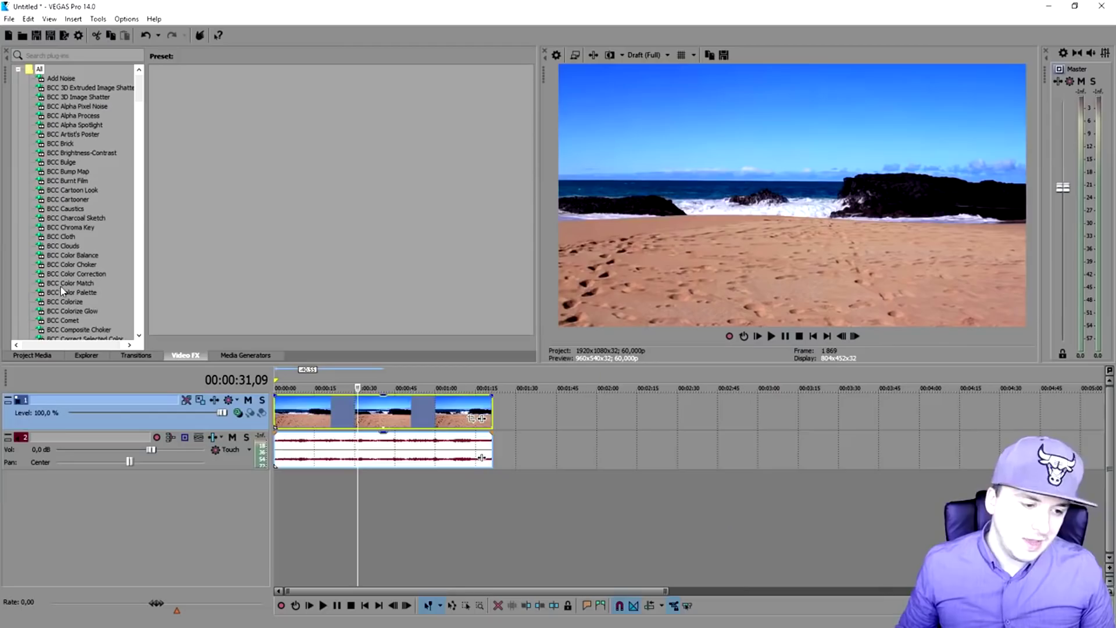
# Step: Add the Film Effects video effect with the Reset to None preset to the beach clip
pyautogui.scroll(-20, 93, 244)
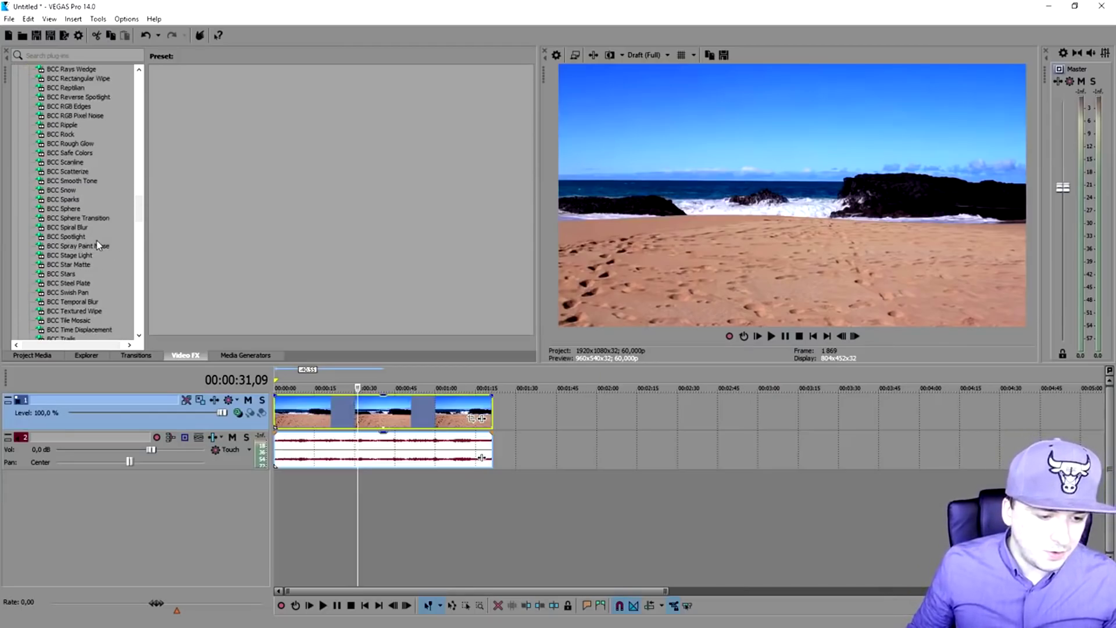
pyautogui.scroll(-4, 97, 241)
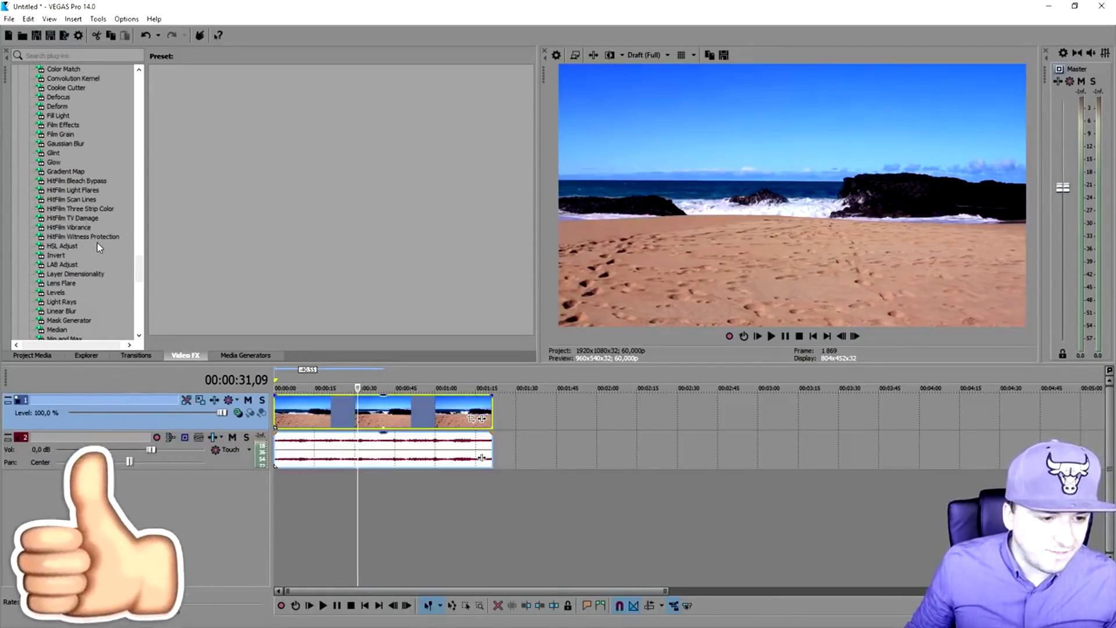
pyautogui.scroll(4, 98, 245)
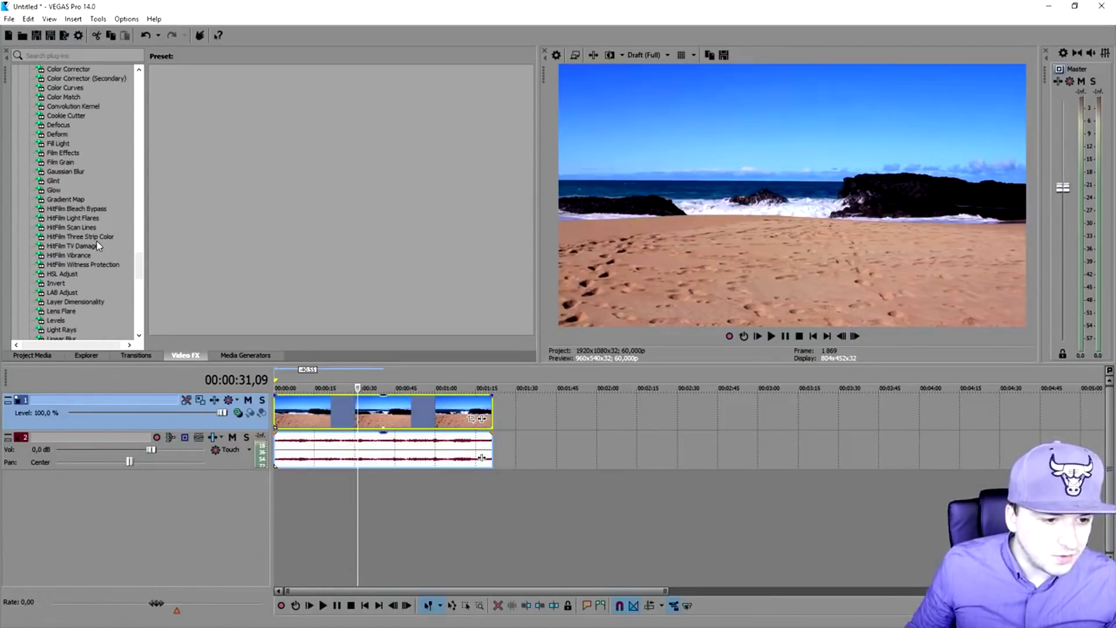
pyautogui.scroll(-2, 98, 247)
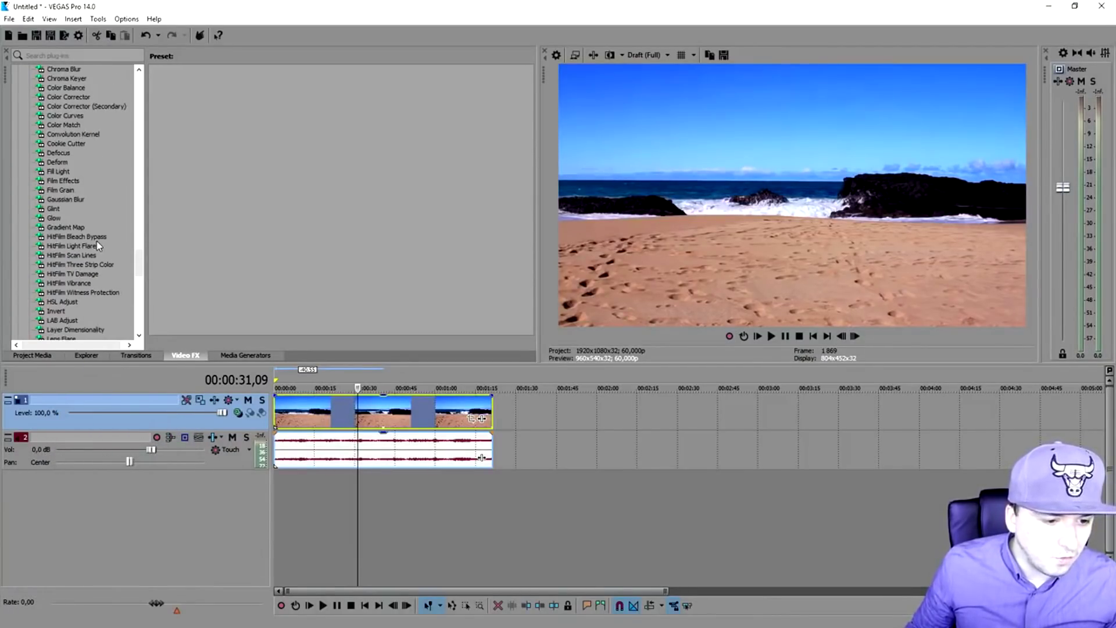
pyautogui.click(64, 181)
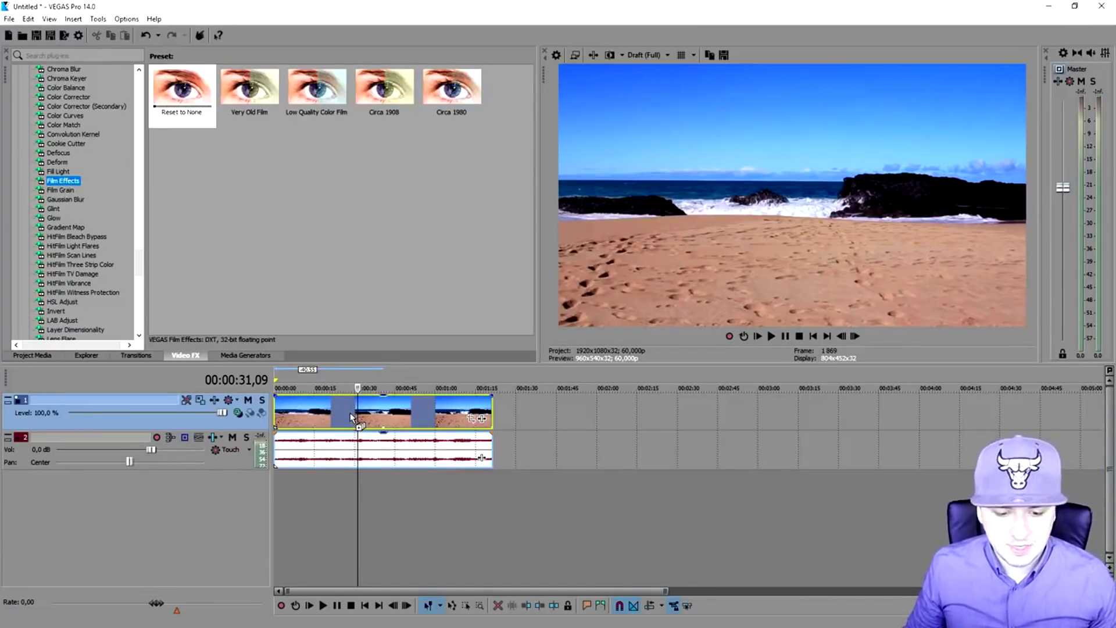
pyautogui.moveTo(350, 413); pyautogui.dragTo(350, 412)
pyautogui.moveTo(571, 221); pyautogui.dragTo(599, 329)
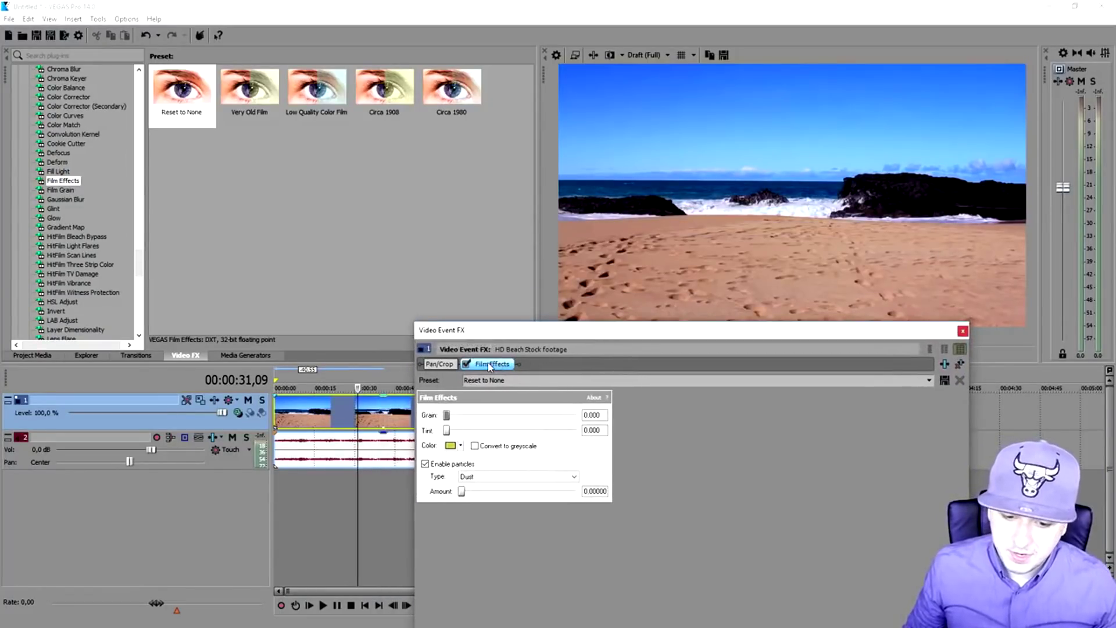
# Step: Try the Very Old Film preset of Film Effects on the beach clip
pyautogui.click(929, 380)
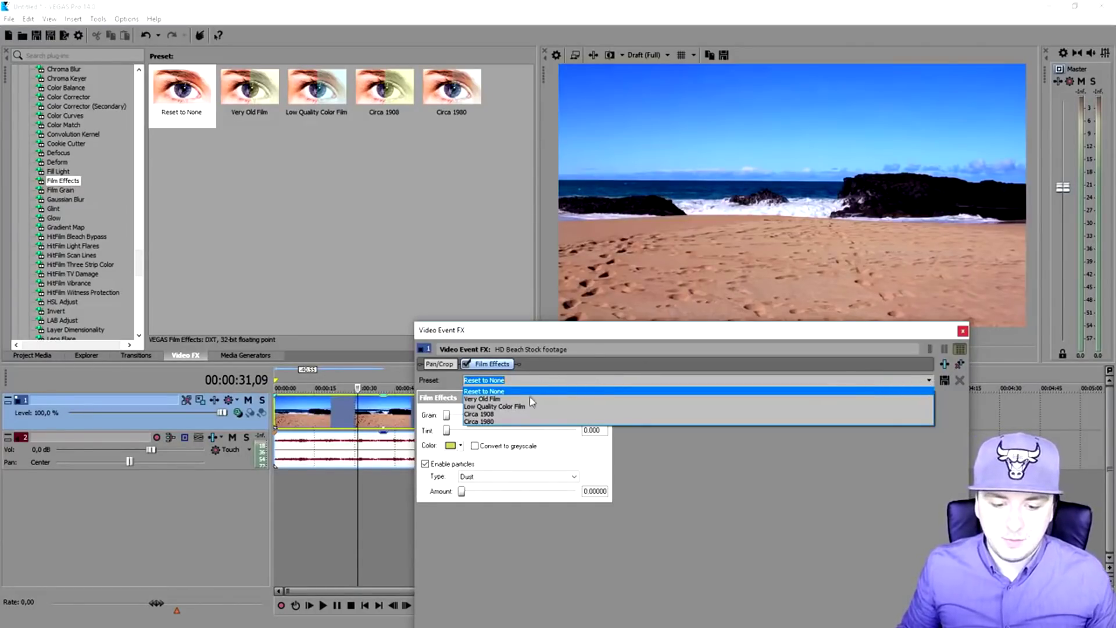
pyautogui.click(505, 399)
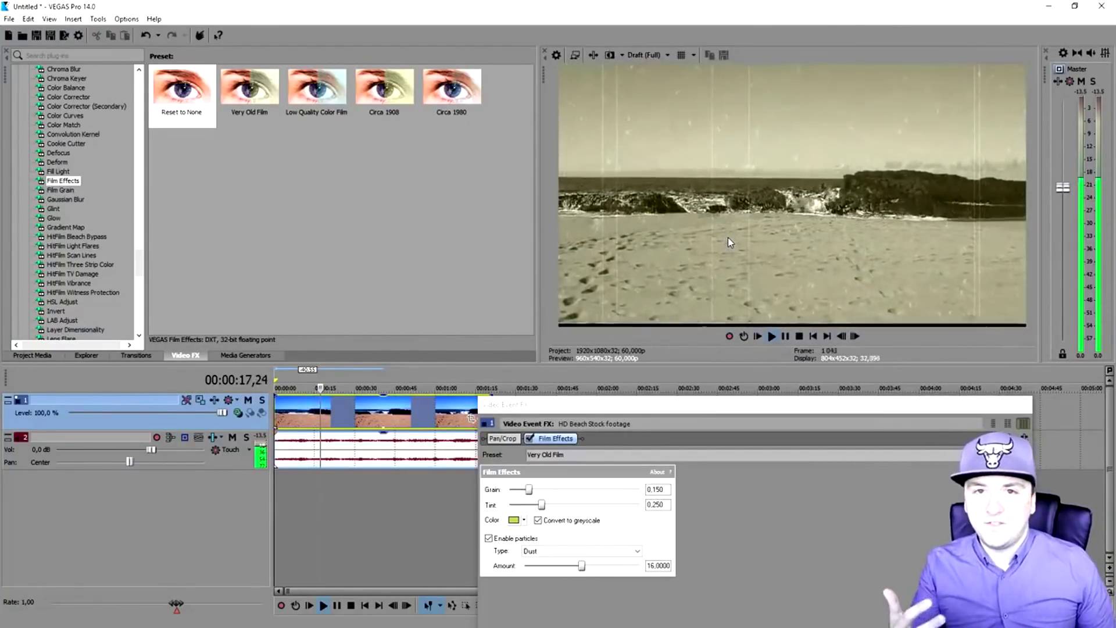
pyautogui.click(732, 467)
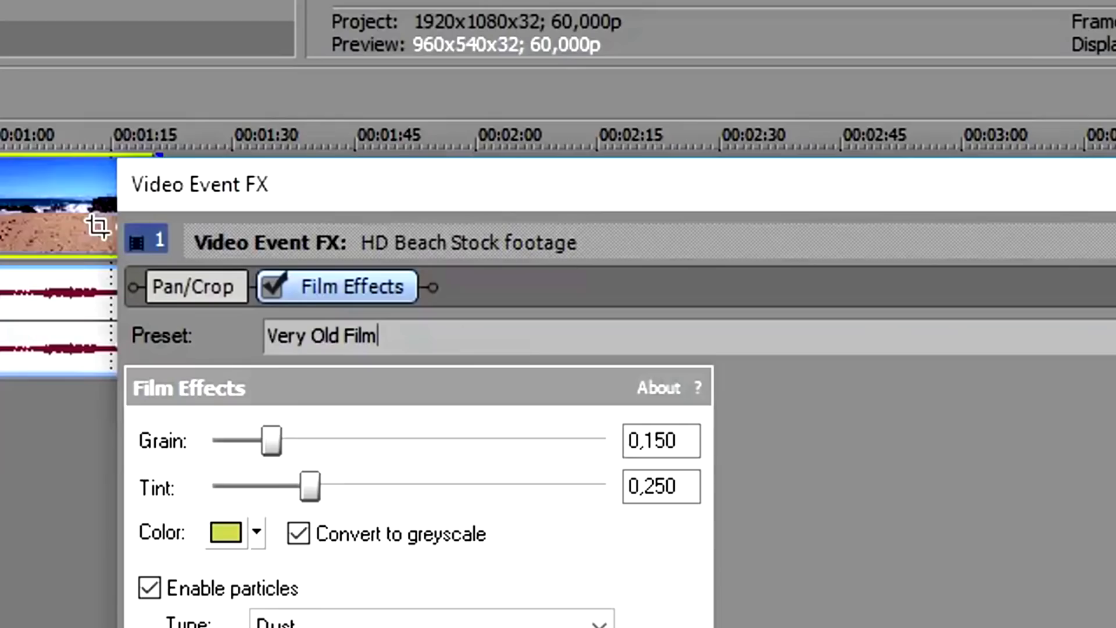
# Step: Try the Low Quality Color Film and Circa 1908 presets of Film Effects on the beach clip
pyautogui.click(581, 454)
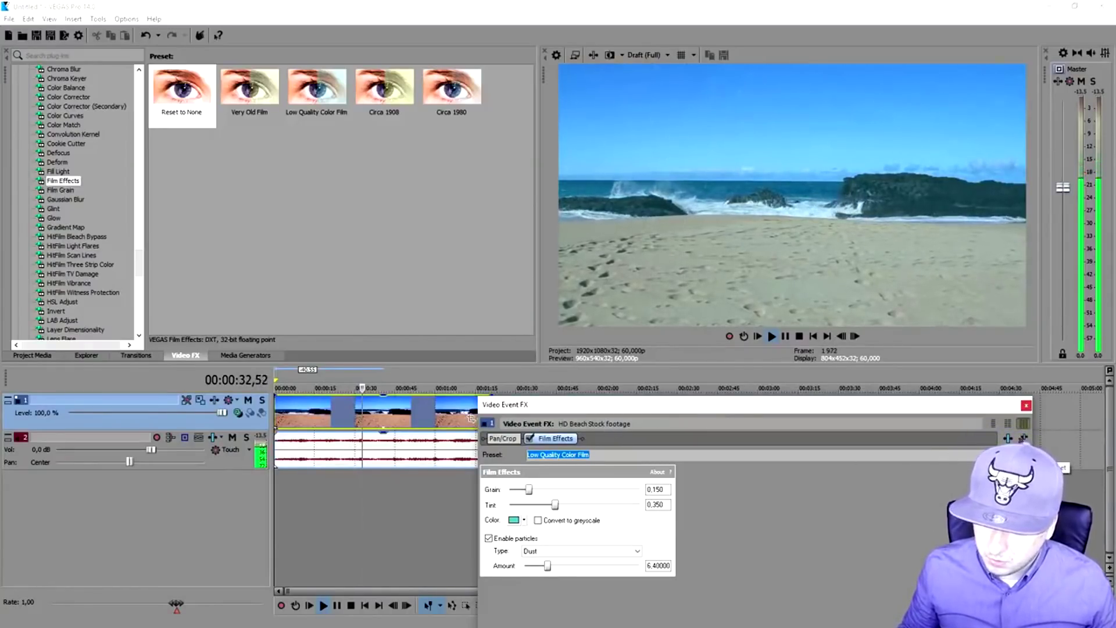
pyautogui.hotkey('alt', 'Down')
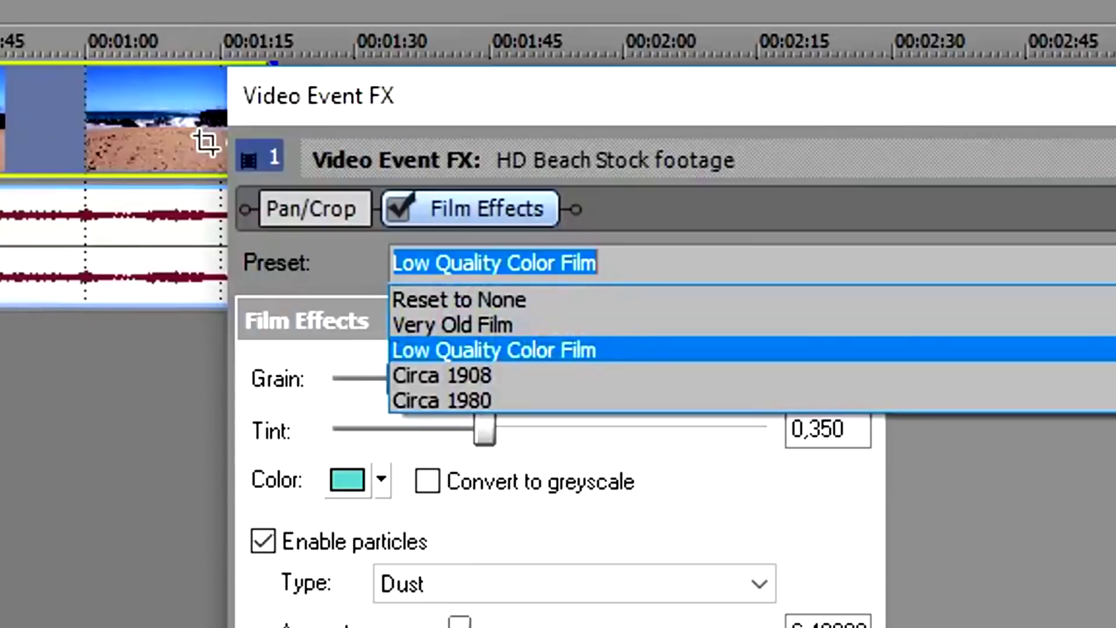
pyautogui.click(540, 376)
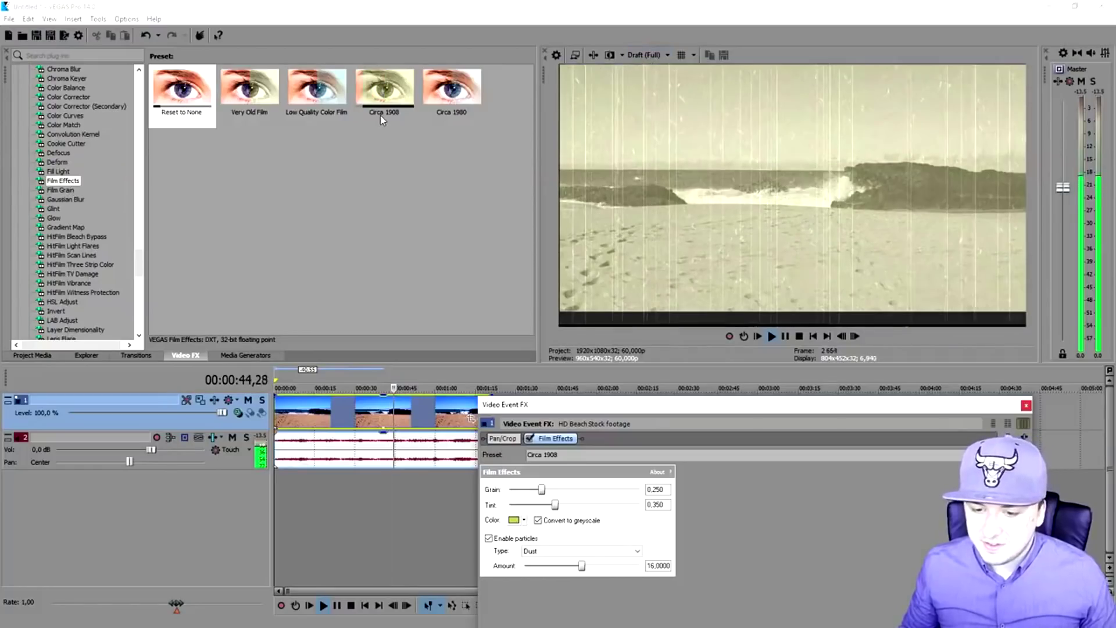
# Step: Lower the video preview quality to Draft (Half)
pyautogui.click(644, 55)
pyautogui.moveTo(651, 72)
pyautogui.click(710, 98)
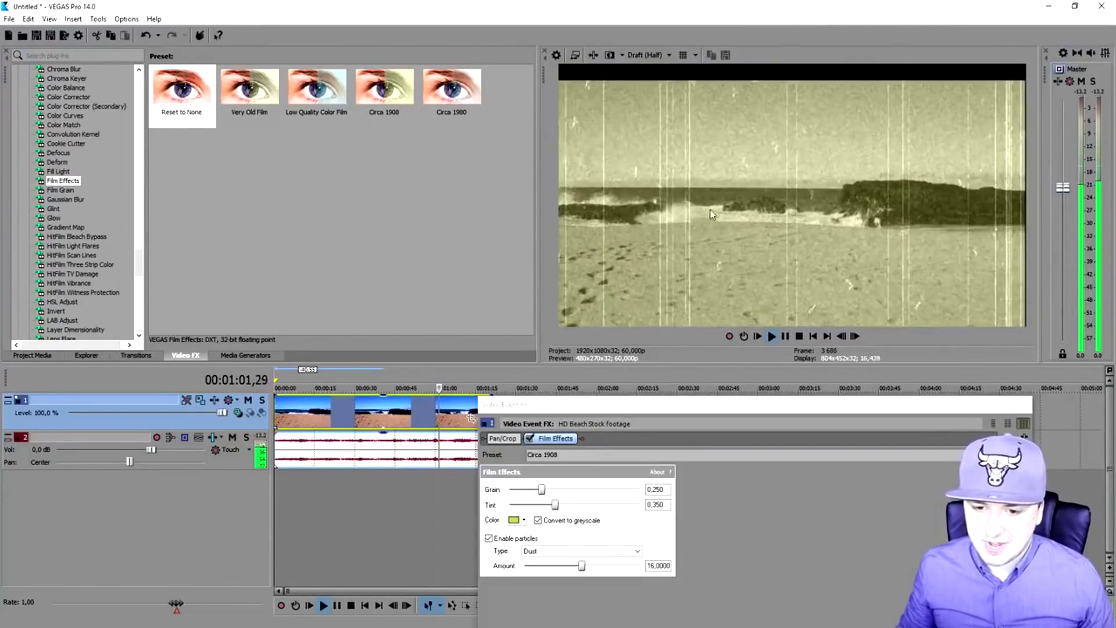
# Step: Try the Circa 1980 preset of Film Effects and move the effect window for a clear view of the preview
pyautogui.click(630, 455)
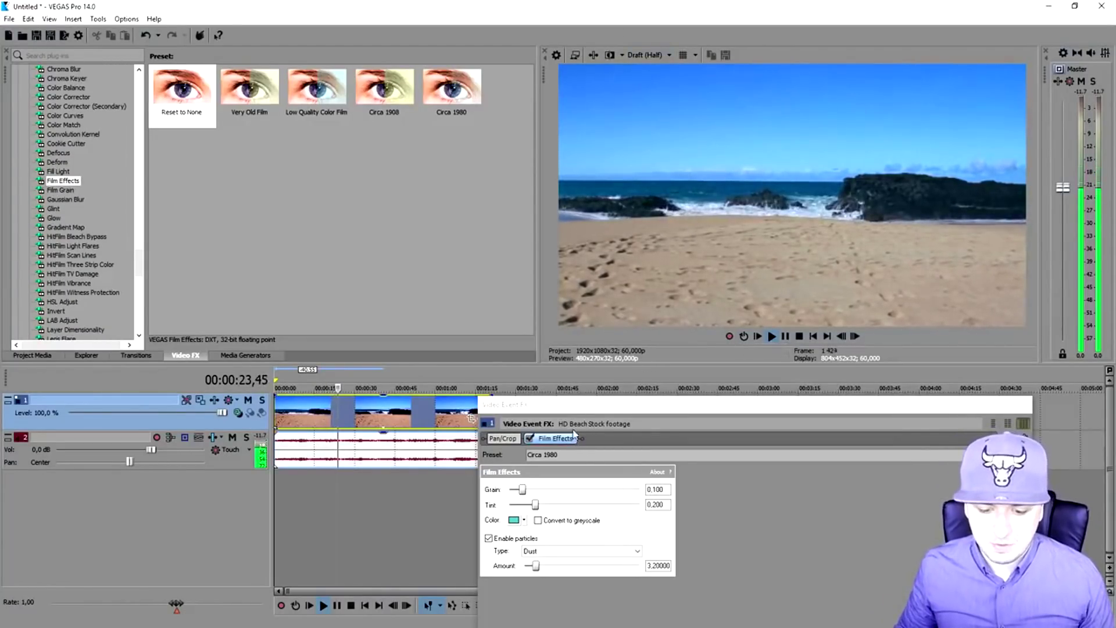
pyautogui.moveTo(580, 411); pyautogui.dragTo(456, 484)
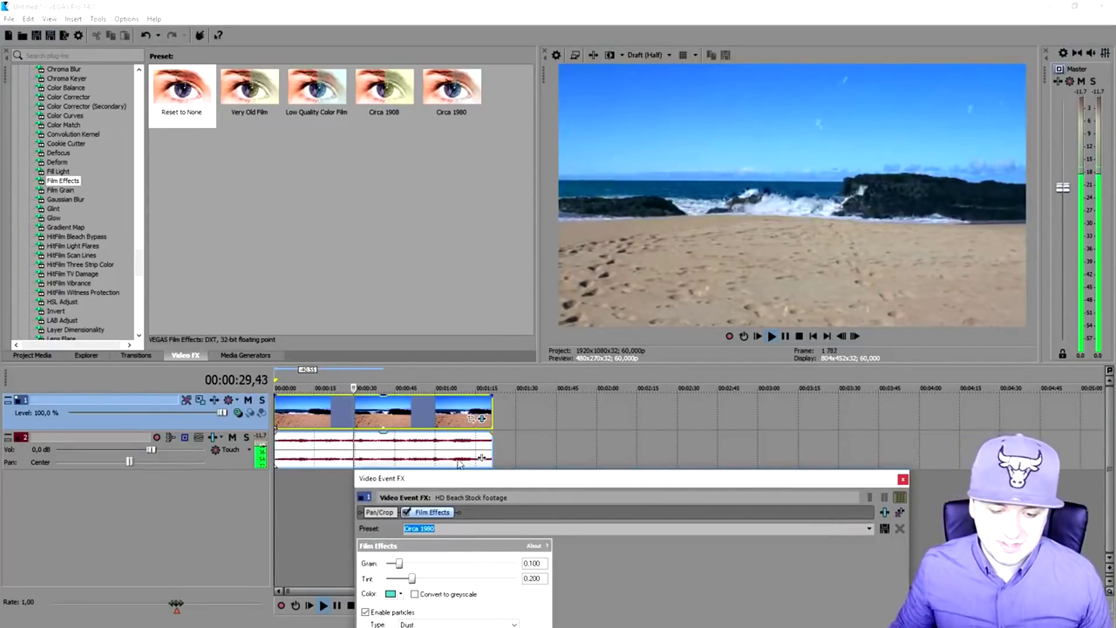
pyautogui.moveTo(483, 485); pyautogui.dragTo(472, 236)
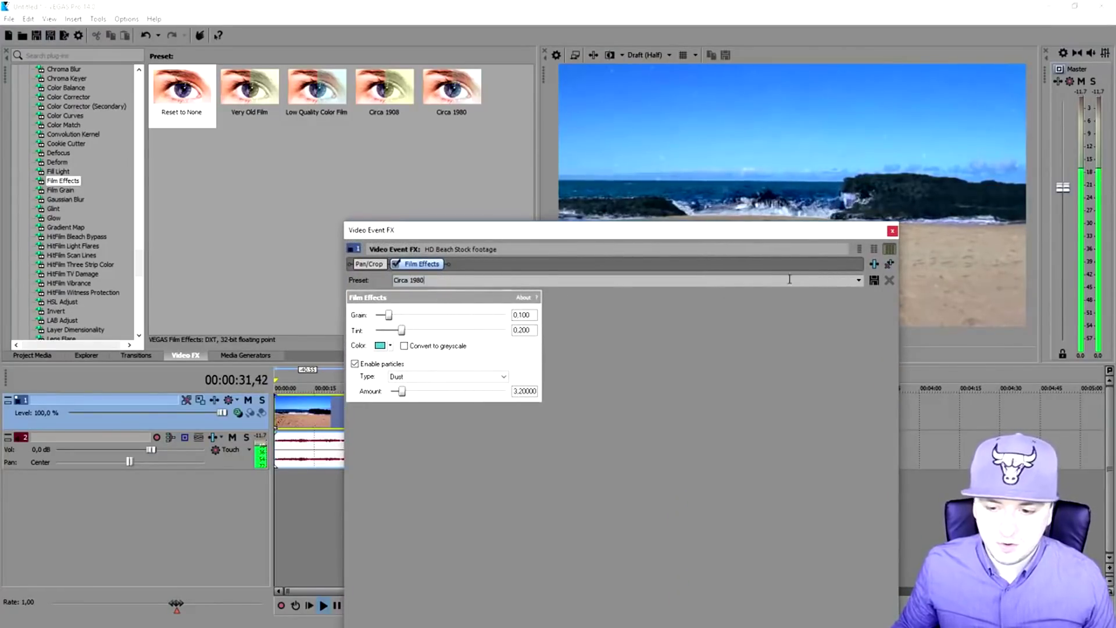
# Step: Reset the Film Effects preset to none and apply the Very Old Film preset to the beach clip
pyautogui.click(858, 280)
pyautogui.click(852, 299)
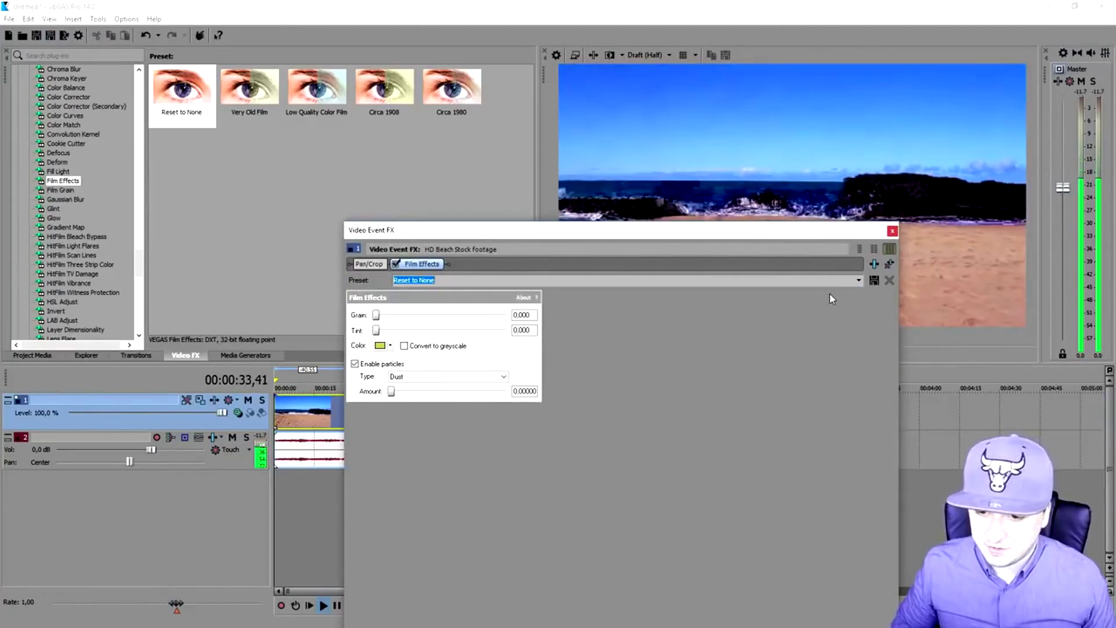
pyautogui.moveTo(407, 230); pyautogui.dragTo(490, 284)
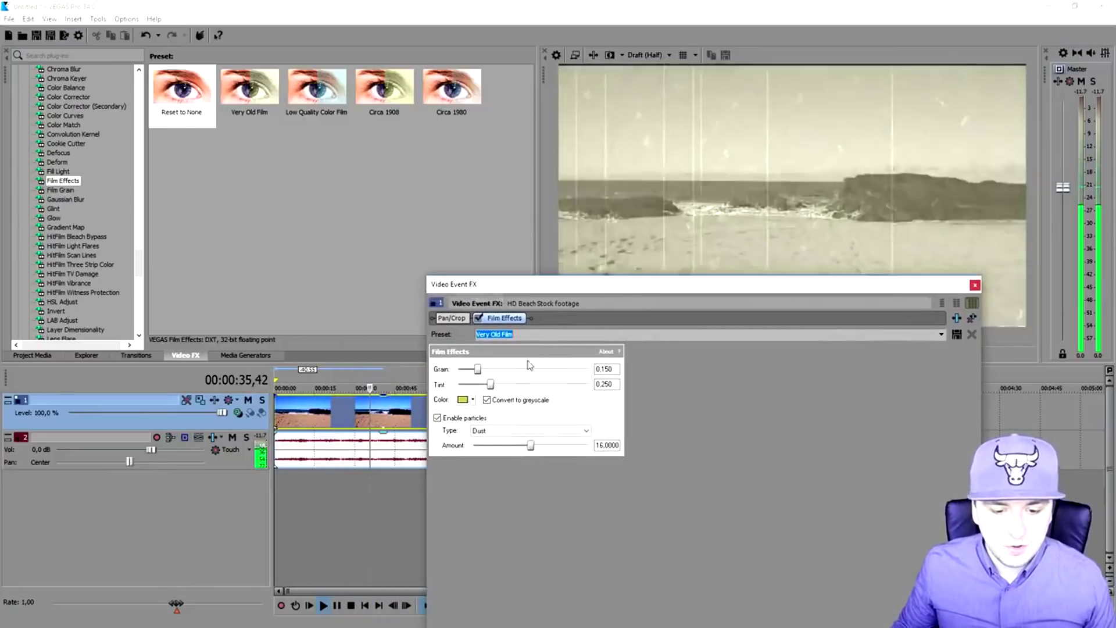
# Step: Set the grain of the film effect to 1.000 and its tint to about 0.397
pyautogui.moveTo(484, 374); pyautogui.dragTo(537, 374)
pyautogui.moveTo(571, 295); pyautogui.dragTo(637, 366)
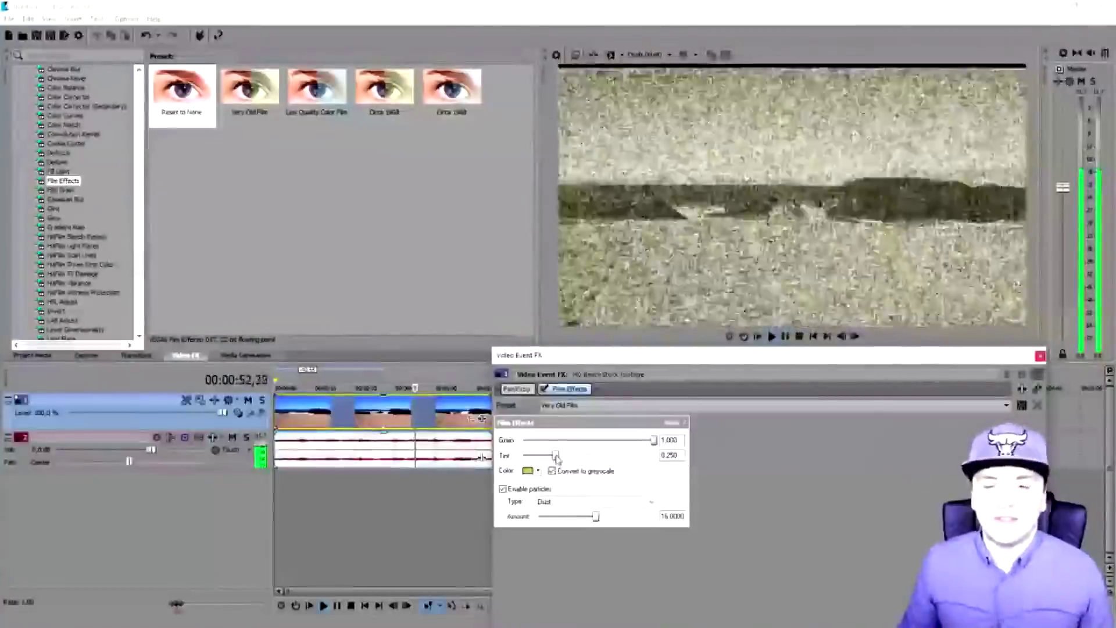
pyautogui.moveTo(582, 456); pyautogui.dragTo(658, 463)
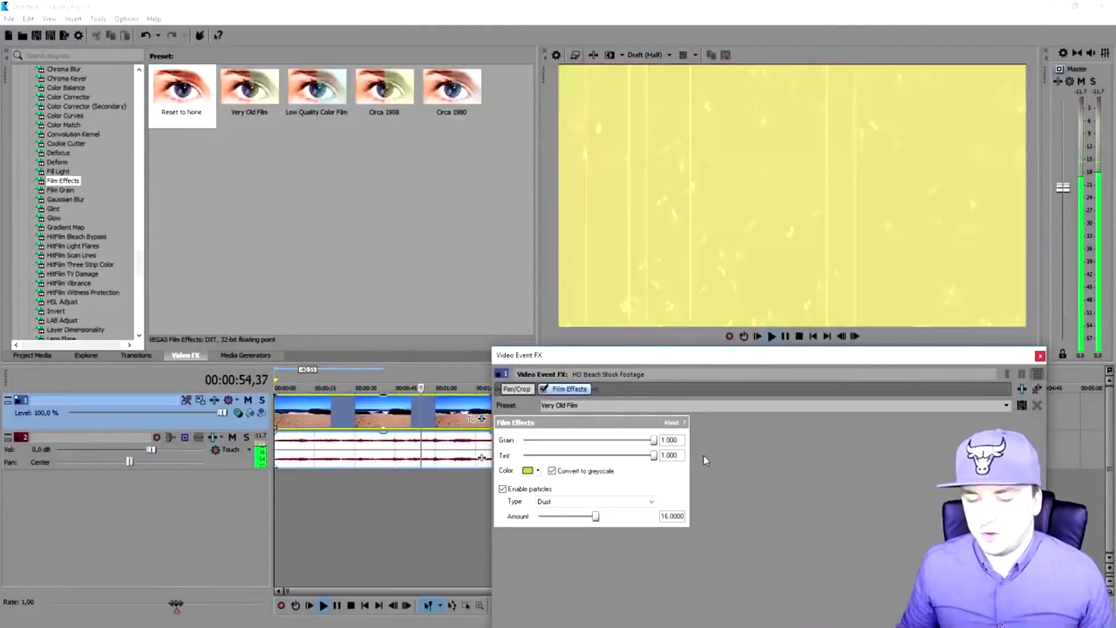
pyautogui.moveTo(653, 456); pyautogui.dragTo(575, 455)
# Step: Change the tint color of the film effect to black and close the effect settings
pyautogui.click(528, 471)
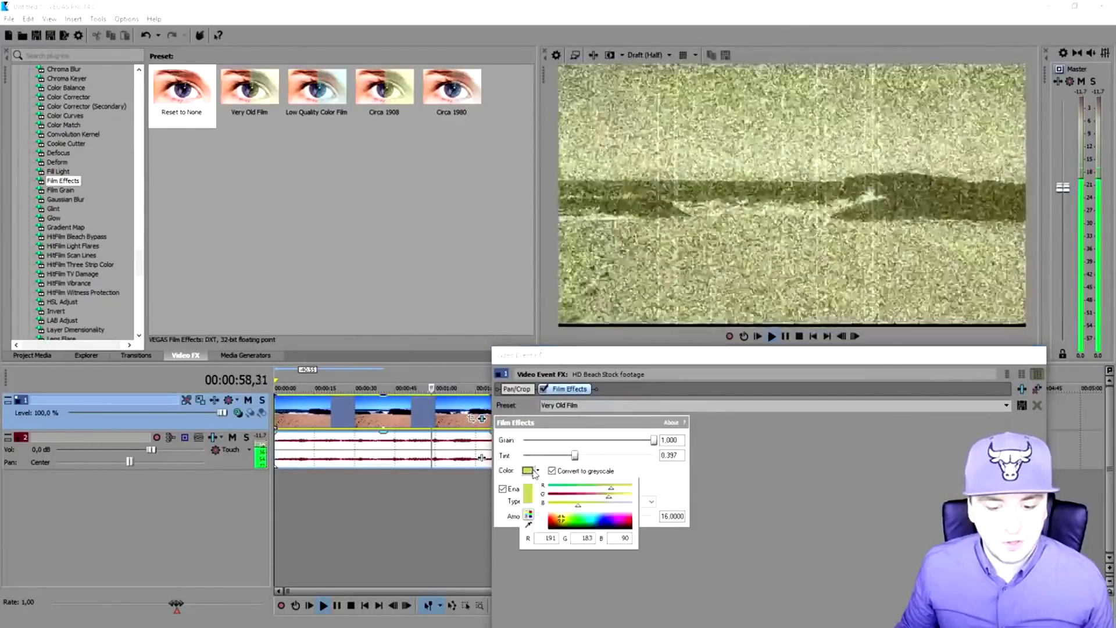
pyautogui.click(549, 527)
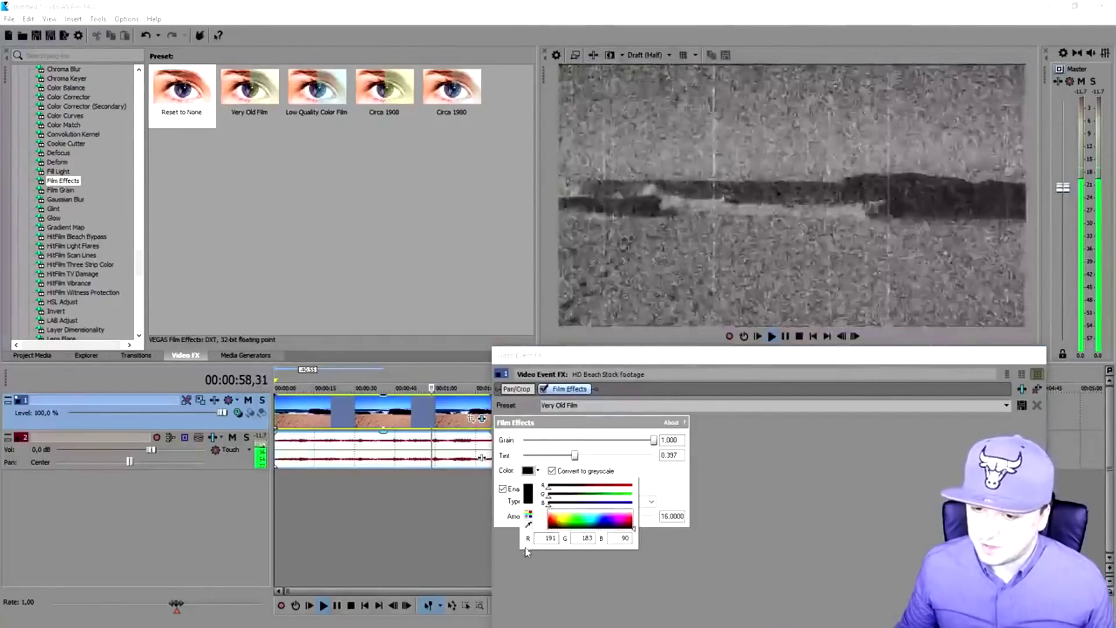
pyautogui.click(864, 498)
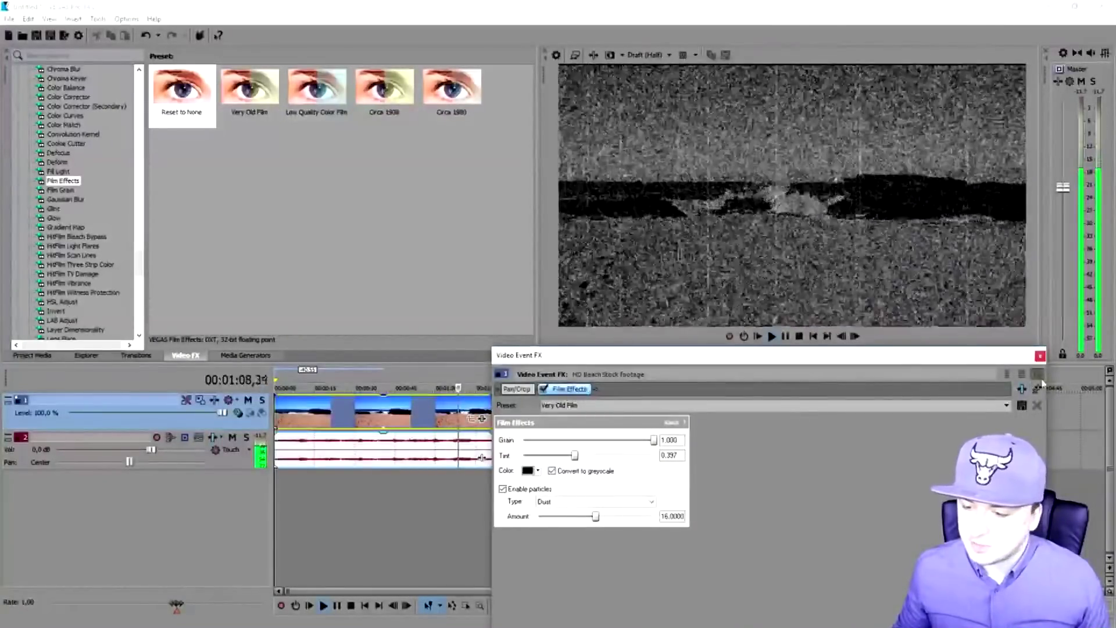
pyautogui.click(1040, 356)
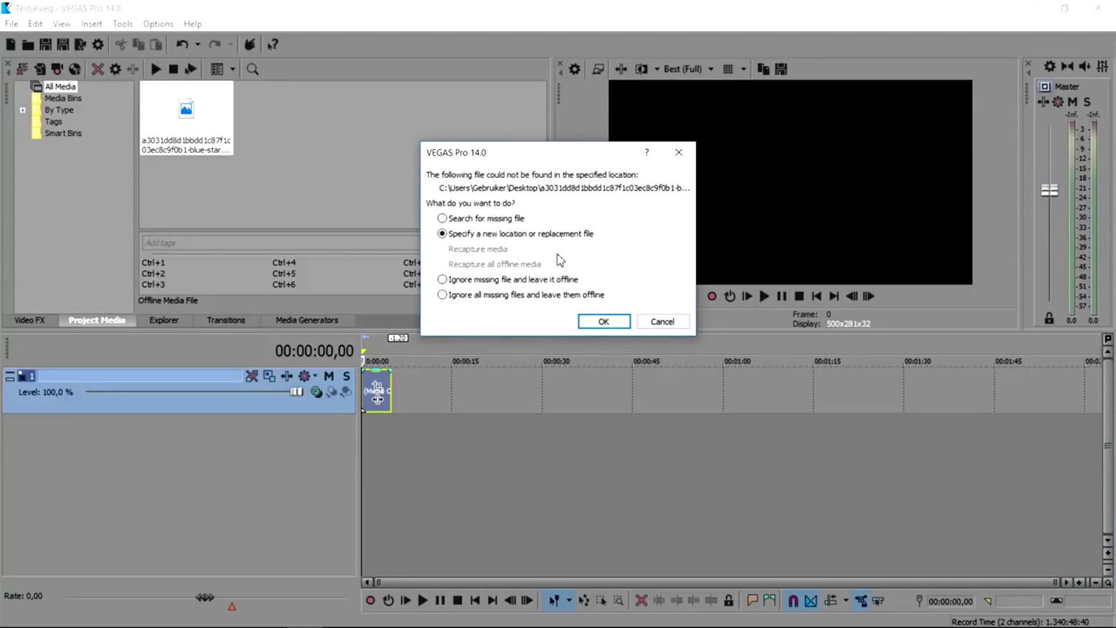
# Step: Replace the missing starburst background with the burstjee image, found by searching the external drive (F:) for "burst"
pyautogui.click(604, 321)
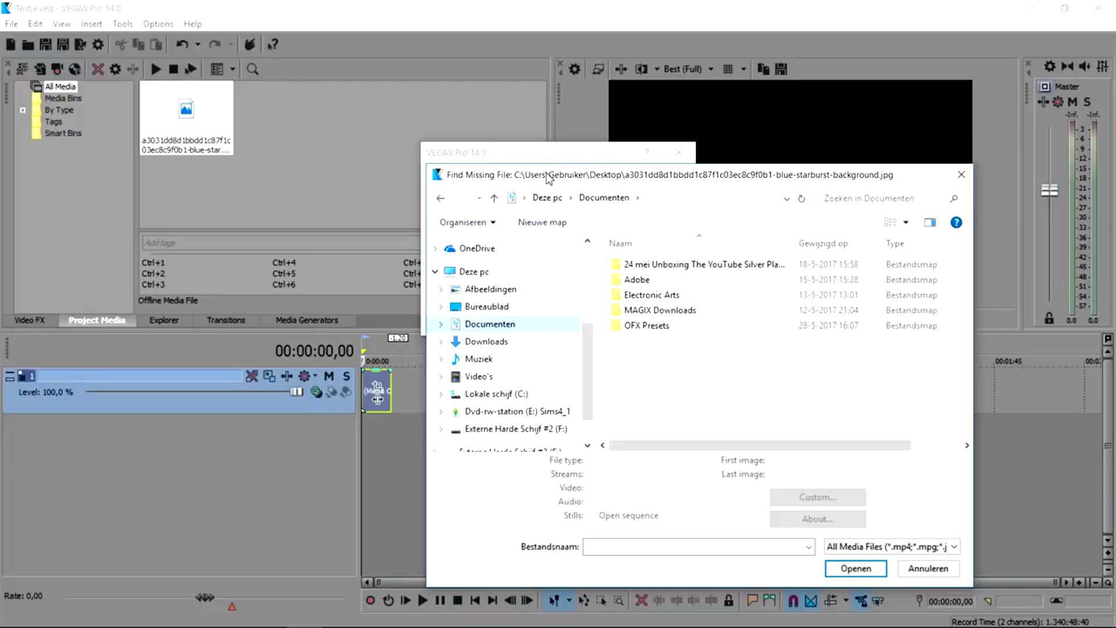
pyautogui.moveTo(547, 176); pyautogui.dragTo(463, 238)
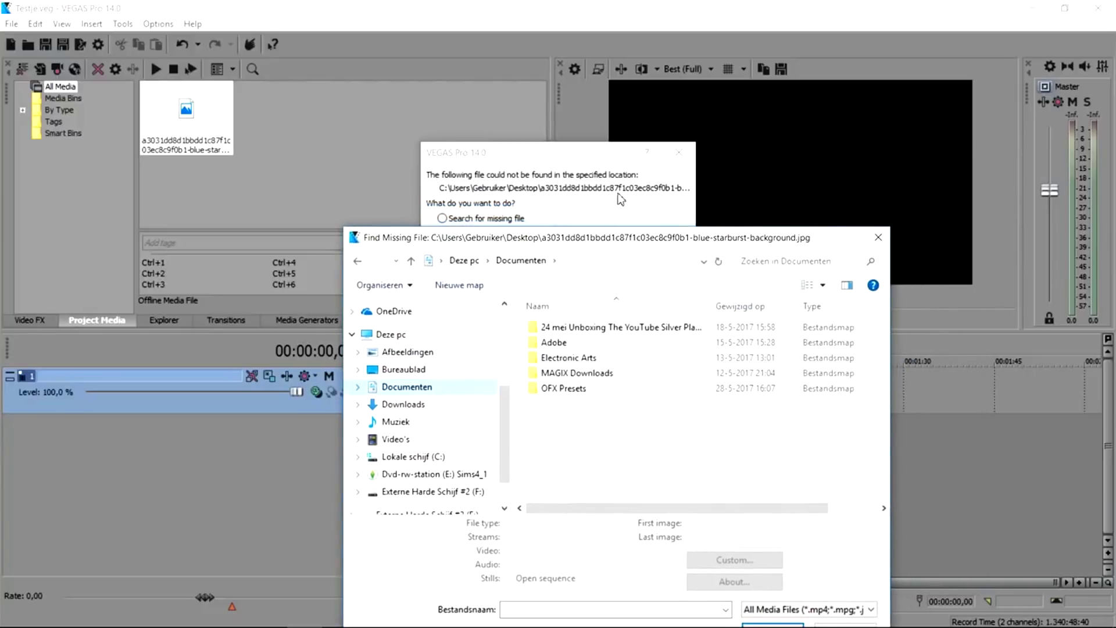
pyautogui.moveTo(573, 232); pyautogui.dragTo(627, 85)
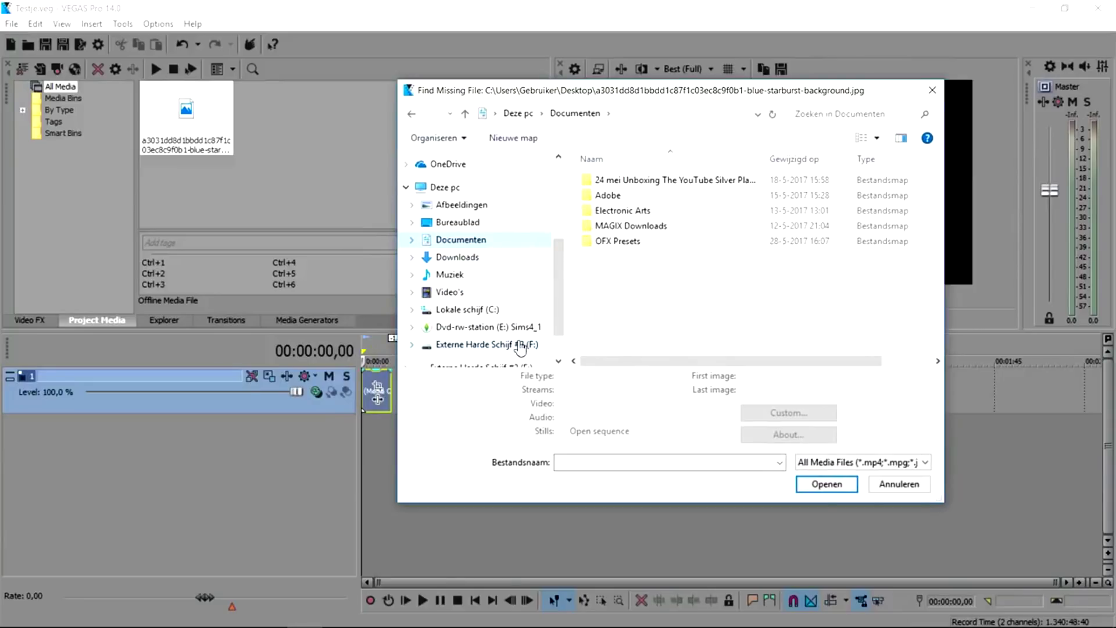
pyautogui.click(658, 176)
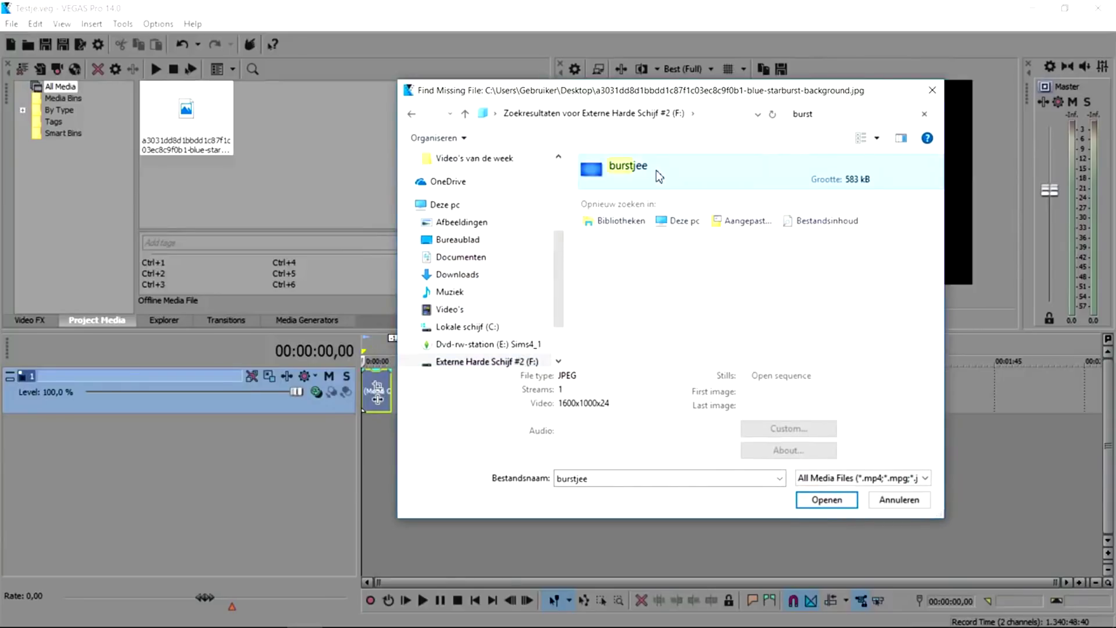
pyautogui.doubleClick(643, 172)
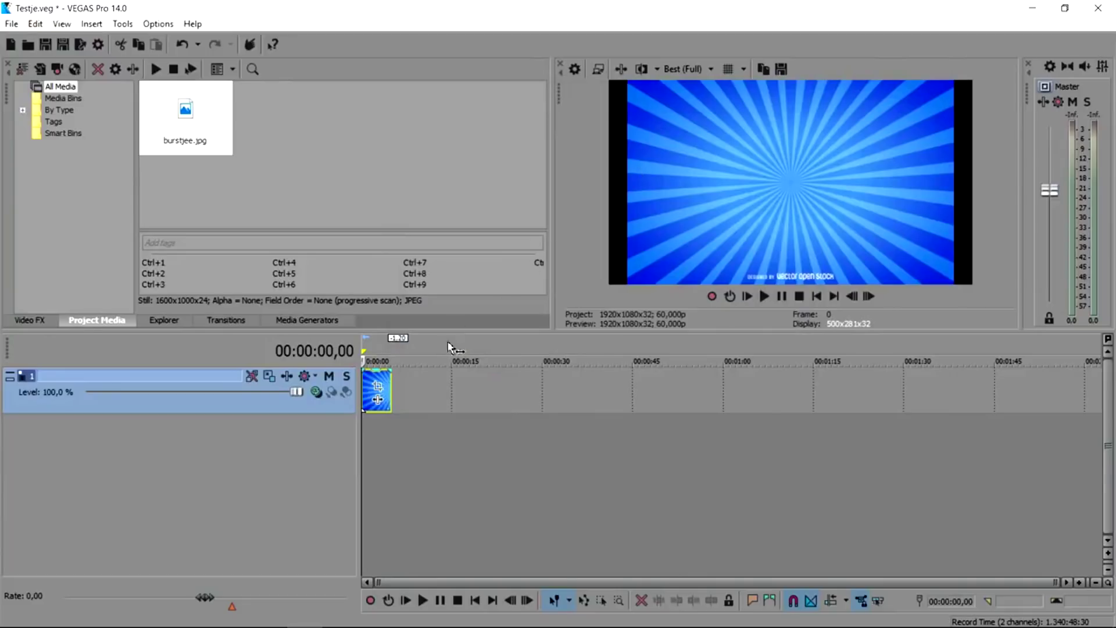
# Step: Adjust the pan/crop of the starburst clip so the credit text along its lower edge falls outside the frame
pyautogui.scroll(5, 459, 379)
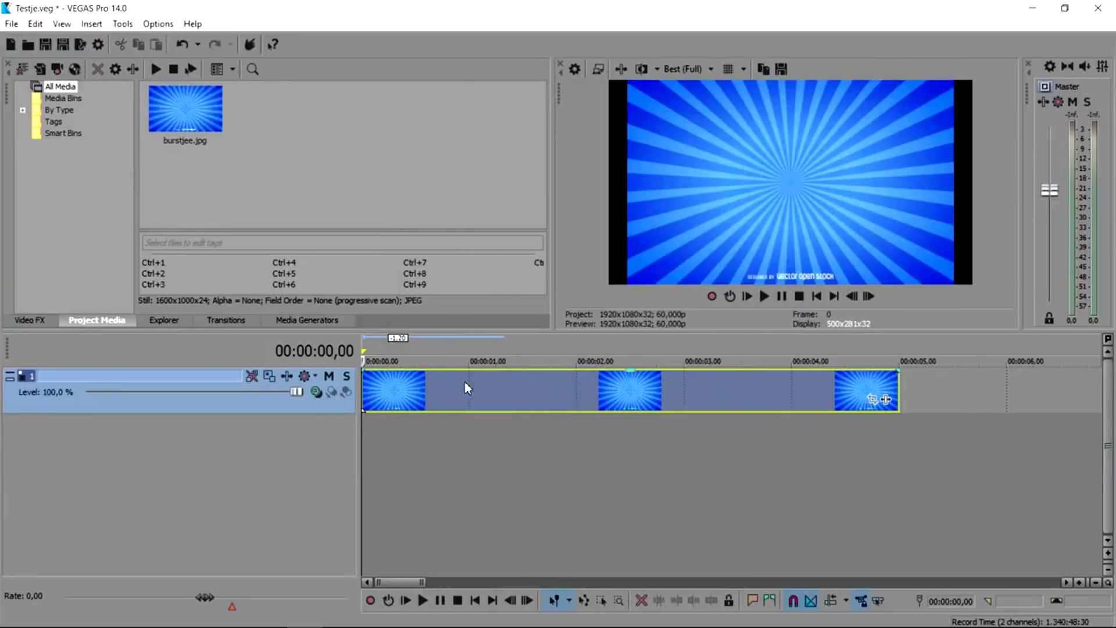
pyautogui.click(873, 401)
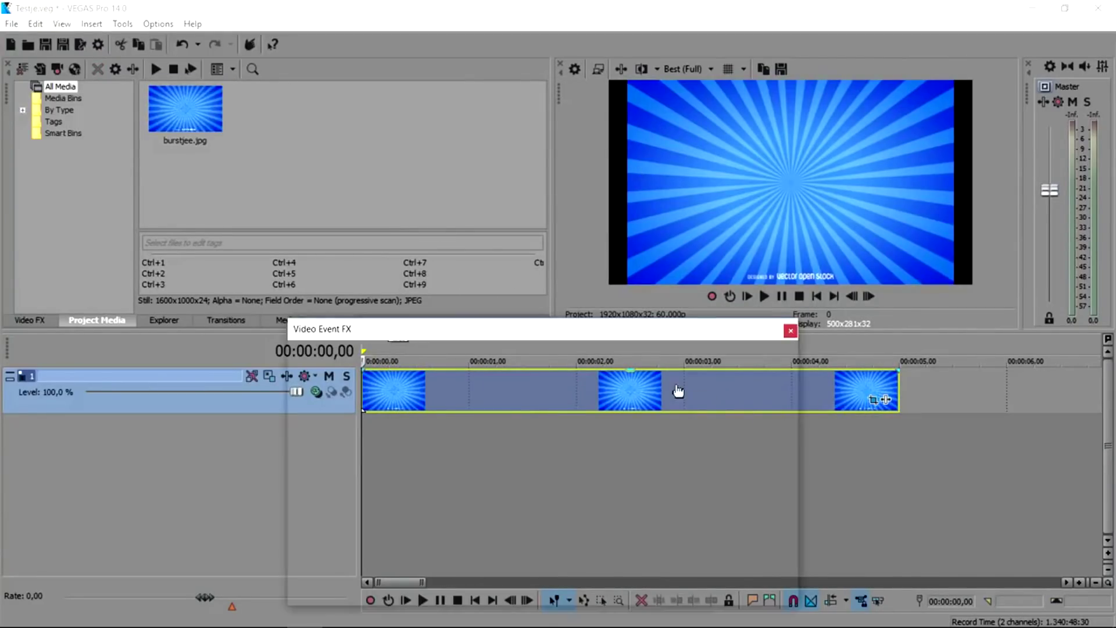
pyautogui.moveTo(705, 419)
pyautogui.mouseDown()
pyautogui.moveTo(727, 403)
pyautogui.moveTo(718, 412)
pyautogui.mouseUp()
pyautogui.click(790, 330)
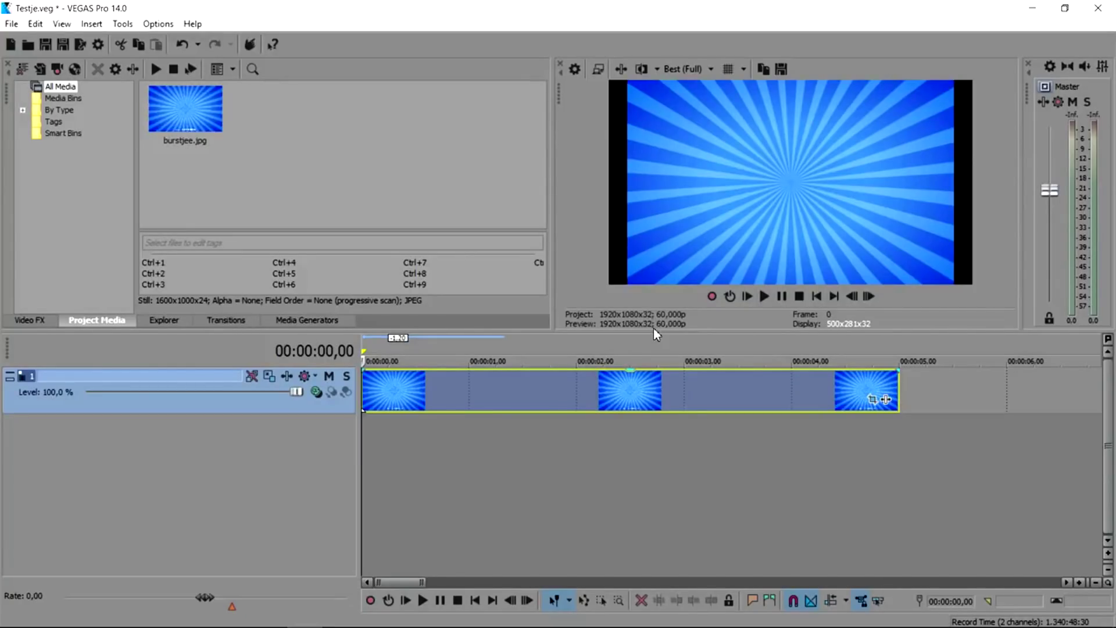
pyautogui.click(453, 356)
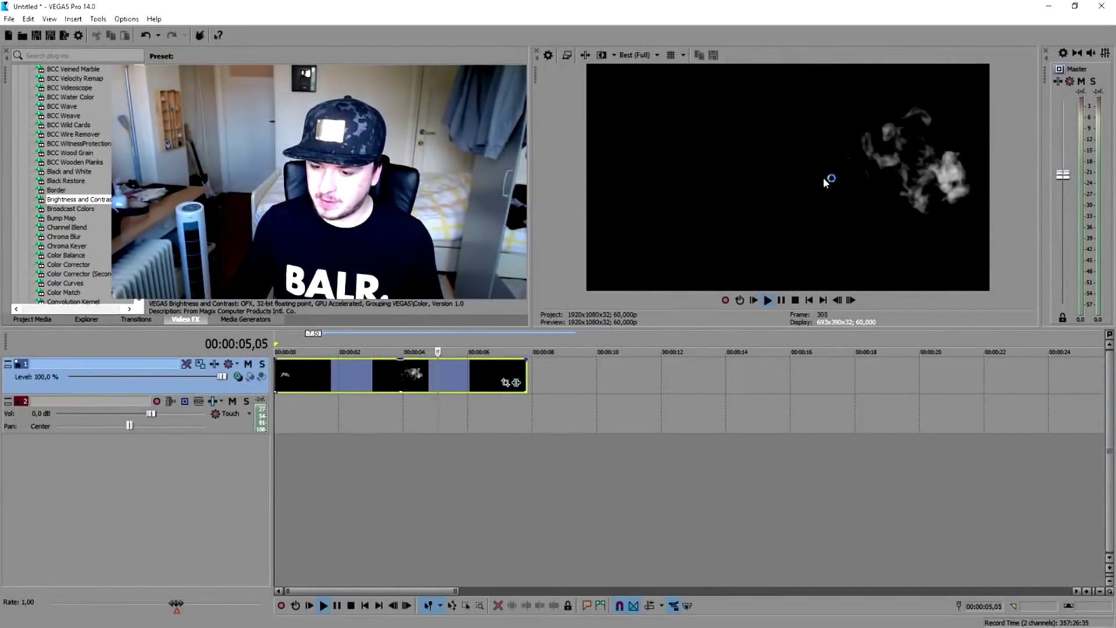
# Step: Play back the smoke clip on the timeline to preview its movement
pyautogui.press('space')
pyautogui.press('space')
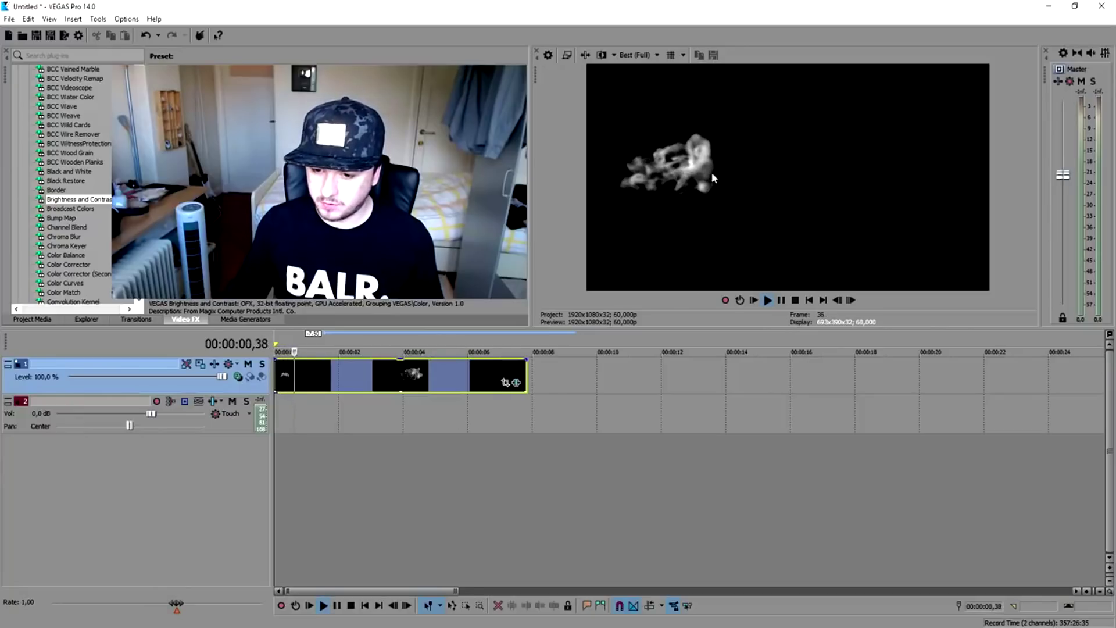
pyautogui.press('space')
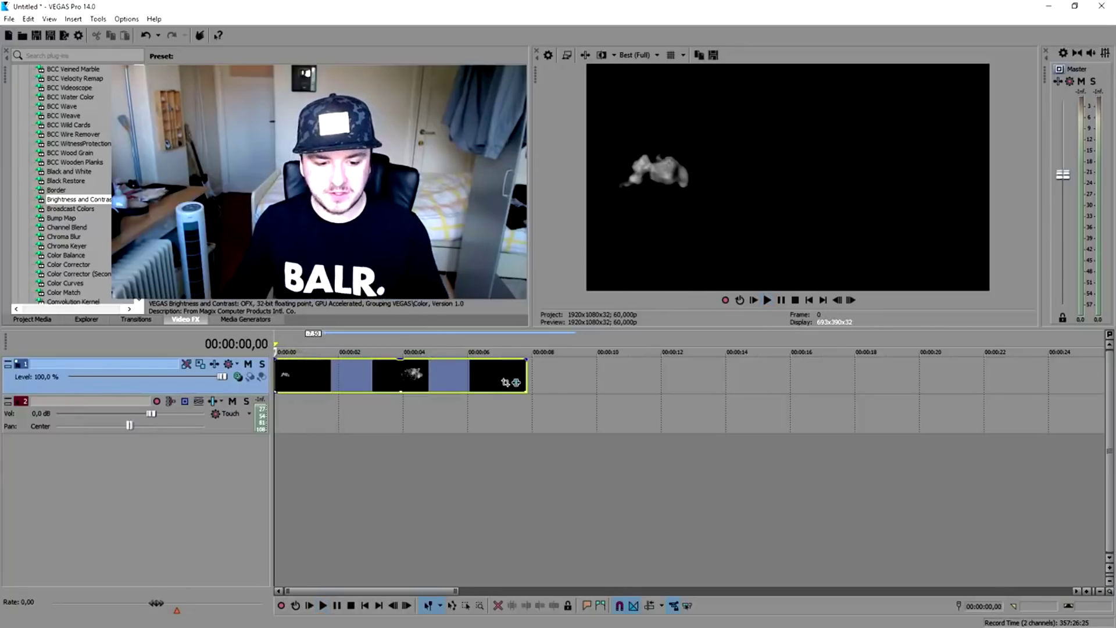
# Step: Apply the Chroma Keyer effect to the smoke clip with black as the key color and close its settings
pyautogui.scroll(20, 104, 185)
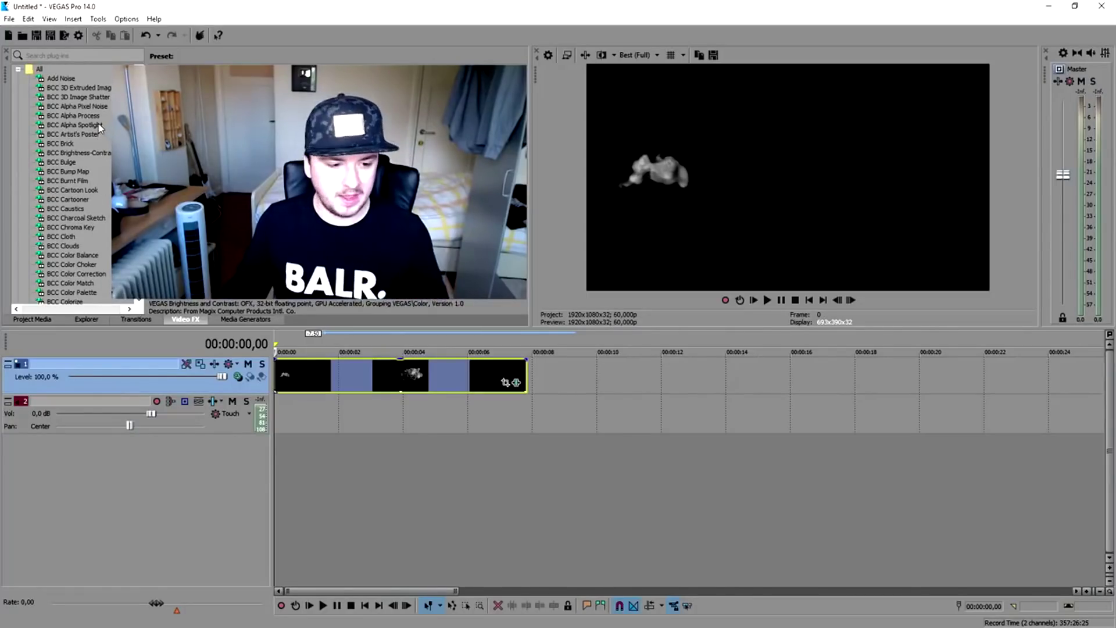
pyautogui.scroll(-20, 84, 157)
pyautogui.scroll(-20, 84, 157)
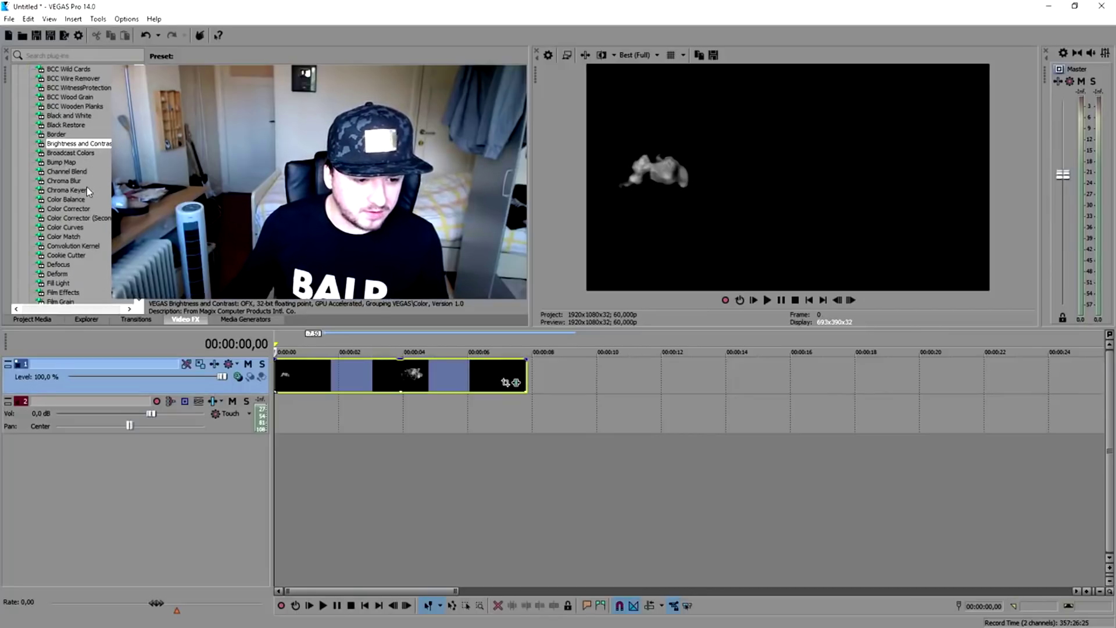
pyautogui.click(67, 190)
pyautogui.moveTo(358, 387); pyautogui.dragTo(358, 384)
pyautogui.moveTo(414, 351); pyautogui.dragTo(403, 204)
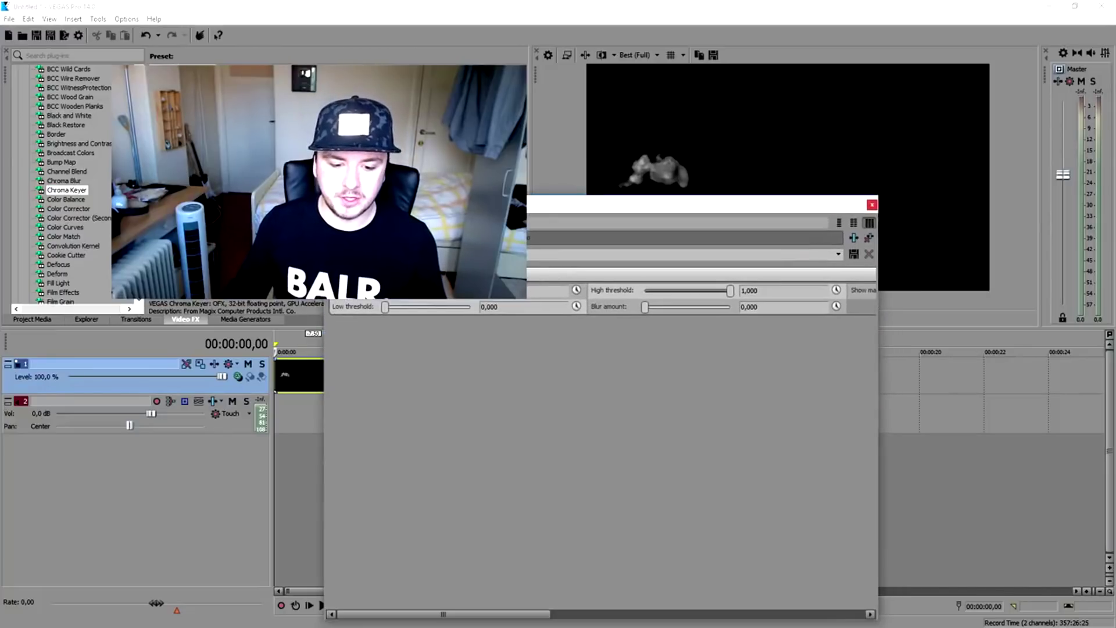
pyautogui.click(424, 301)
pyautogui.moveTo(435, 329); pyautogui.dragTo(481, 495)
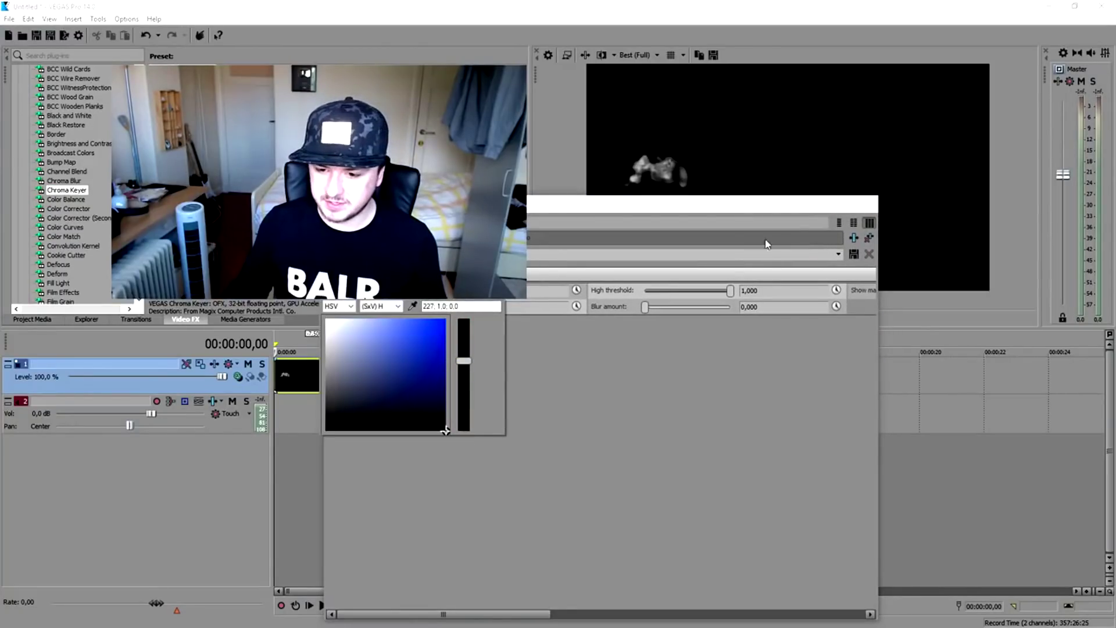
pyautogui.click(866, 209)
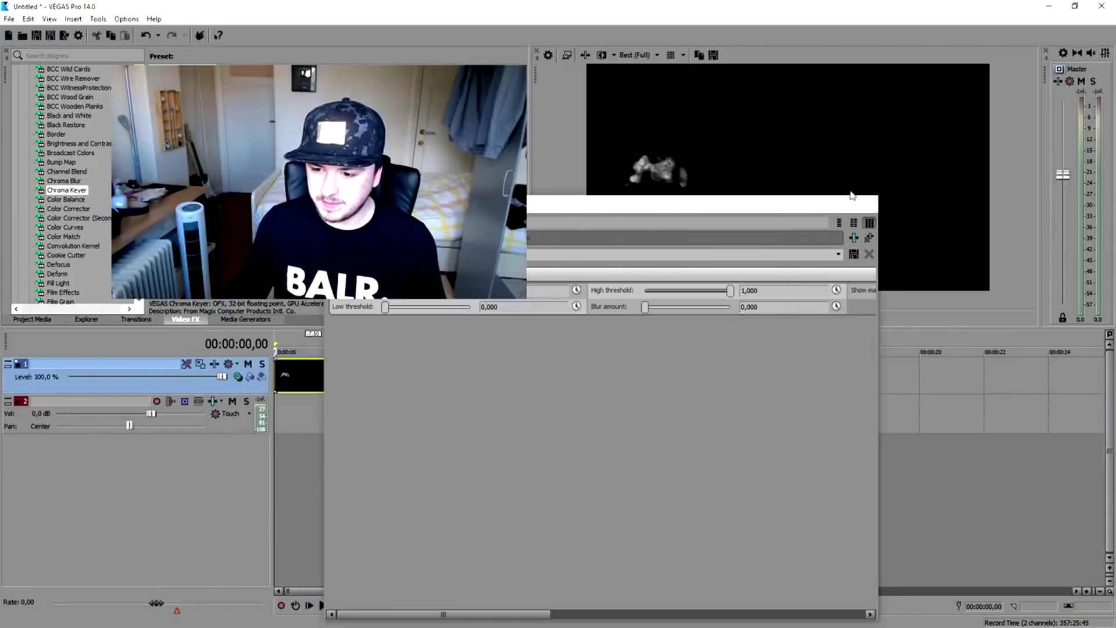
pyautogui.click(871, 204)
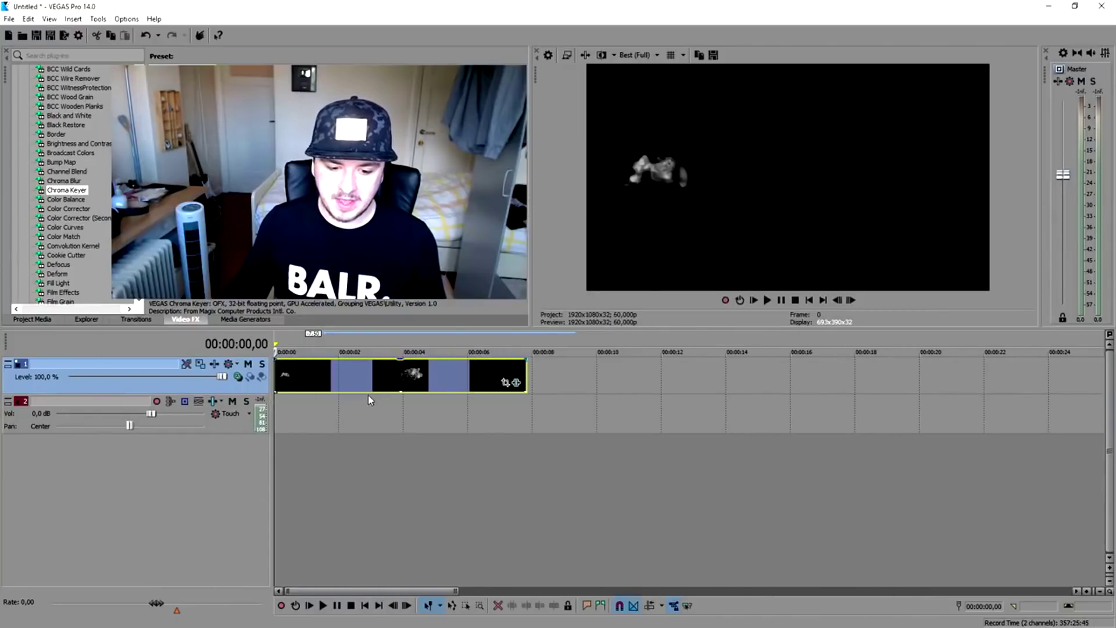
# Step: Move the smoke clip to start at about 4 seconds and add a Titles & Text event at the same point
pyautogui.moveTo(395, 377); pyautogui.dragTo(520, 376)
pyautogui.click(490, 372)
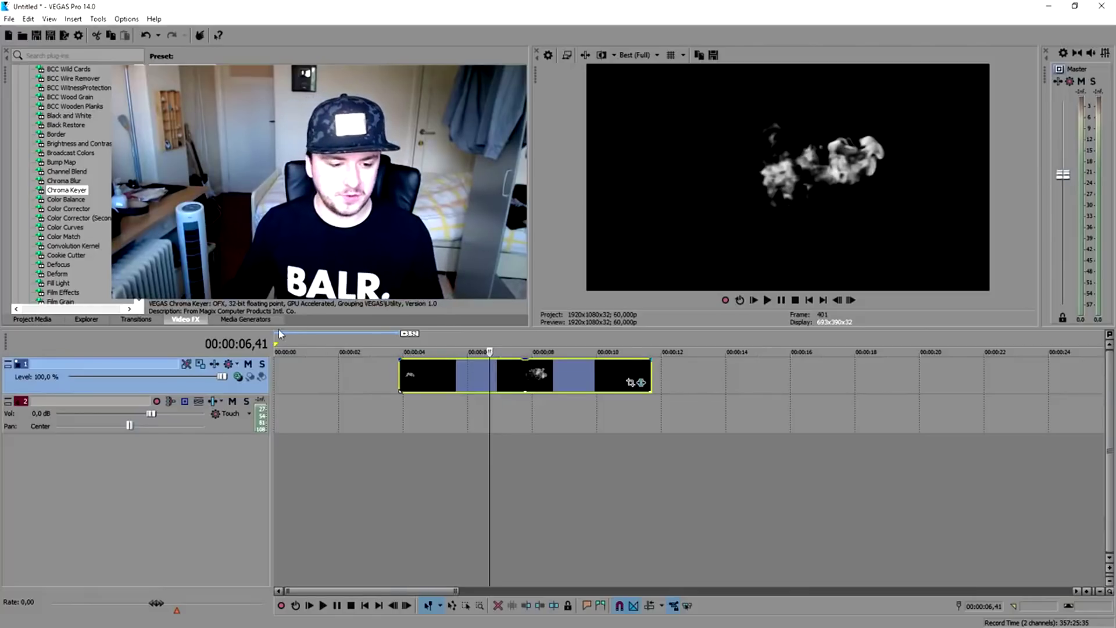
pyautogui.click(250, 321)
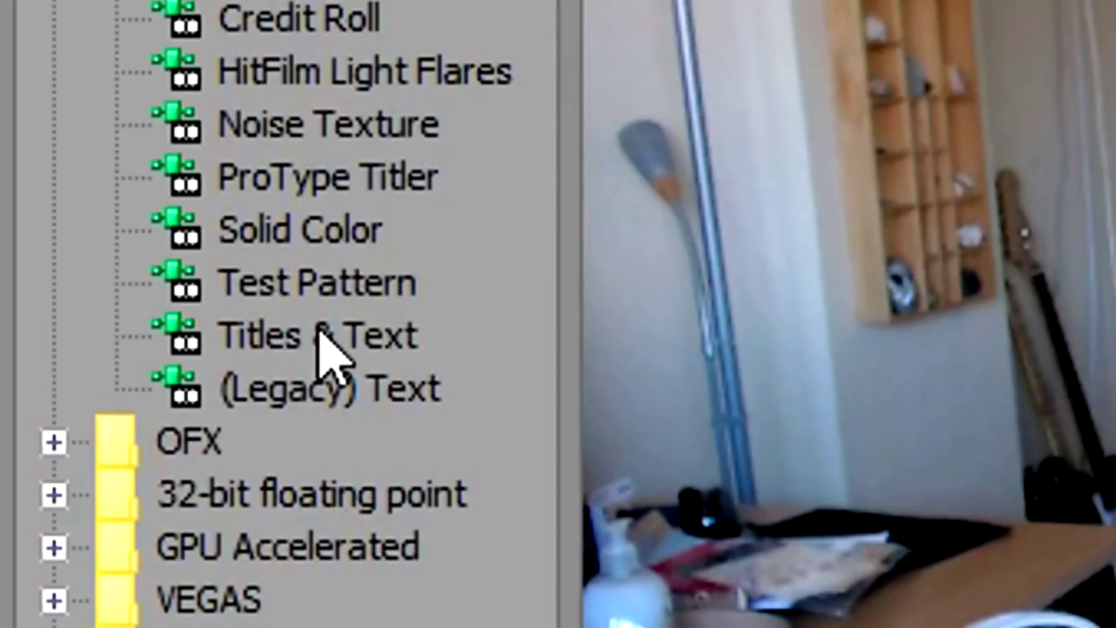
pyautogui.click(322, 332)
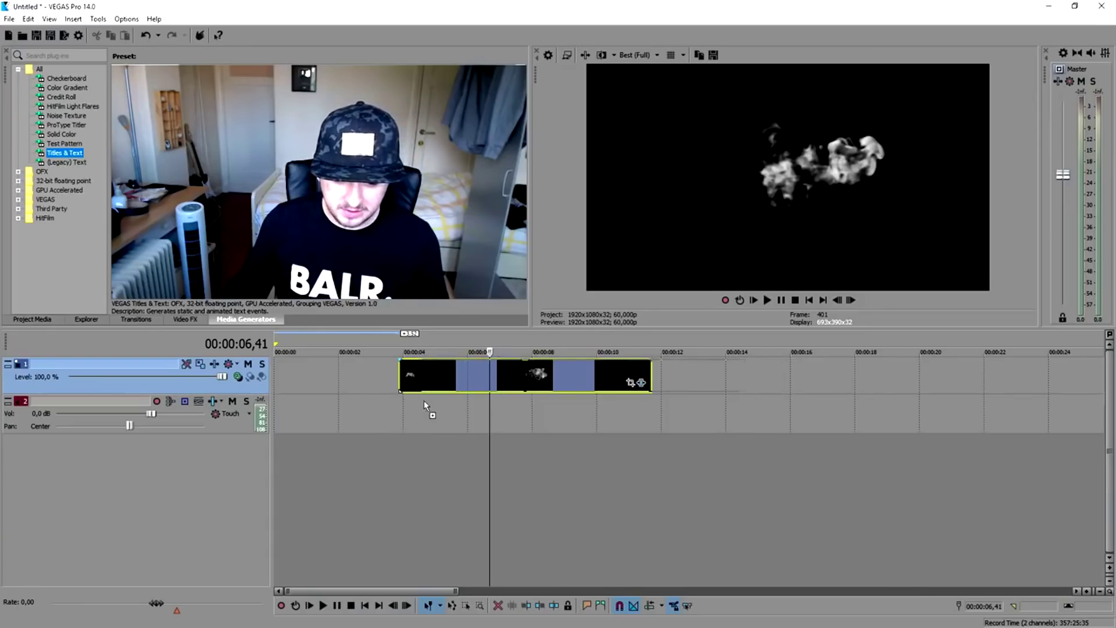
pyautogui.moveTo(423, 404); pyautogui.dragTo(426, 406)
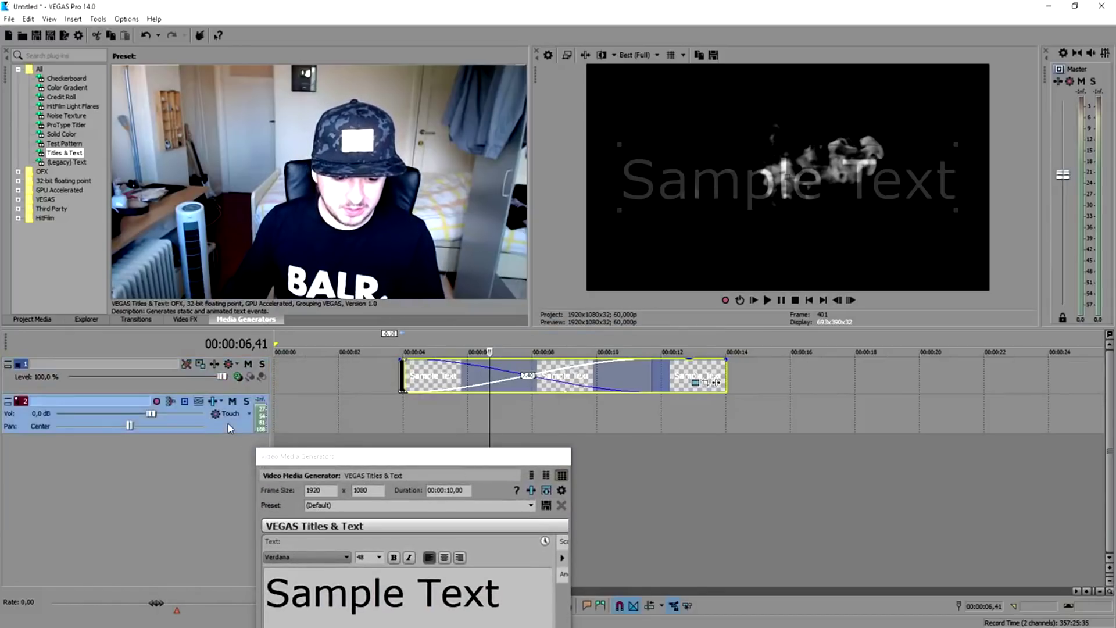
# Step: Insert a video track for the smoke clip above the text, and trim the text event to the smoke clip's end
pyautogui.click(302, 380)
pyautogui.rightClick(301, 380)
pyautogui.click(372, 471)
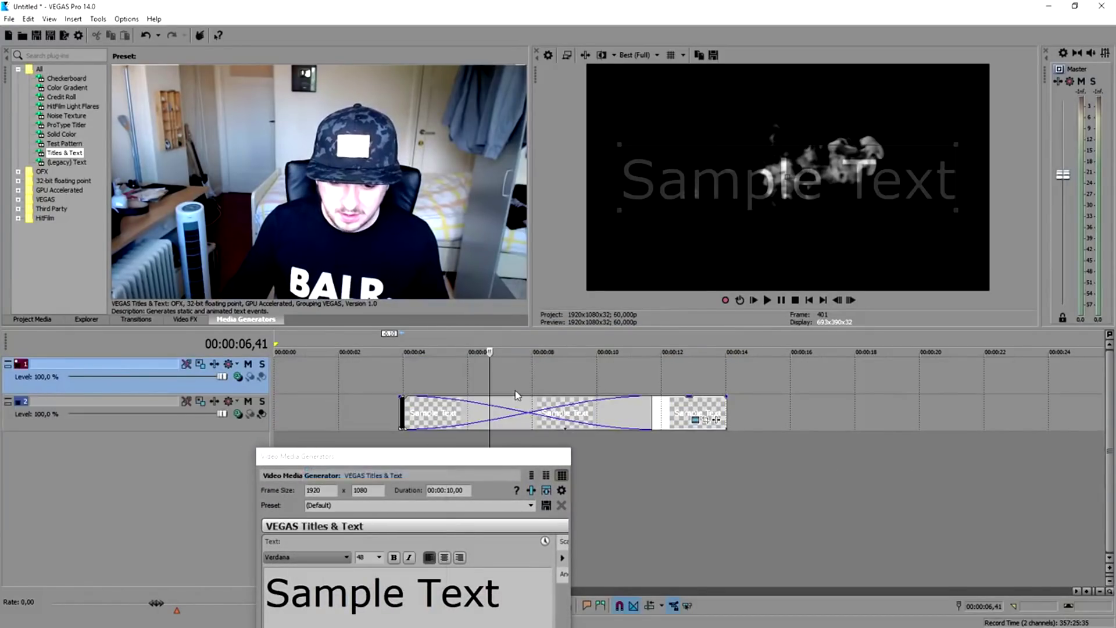
pyautogui.moveTo(410, 414); pyautogui.dragTo(427, 410)
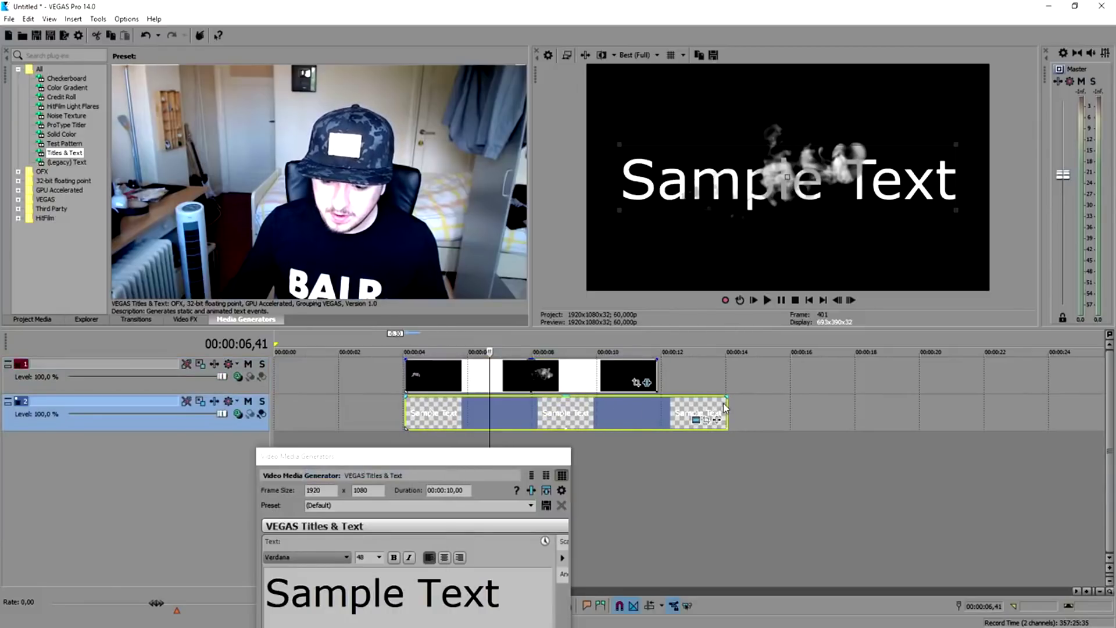
pyautogui.moveTo(730, 412); pyautogui.dragTo(657, 412)
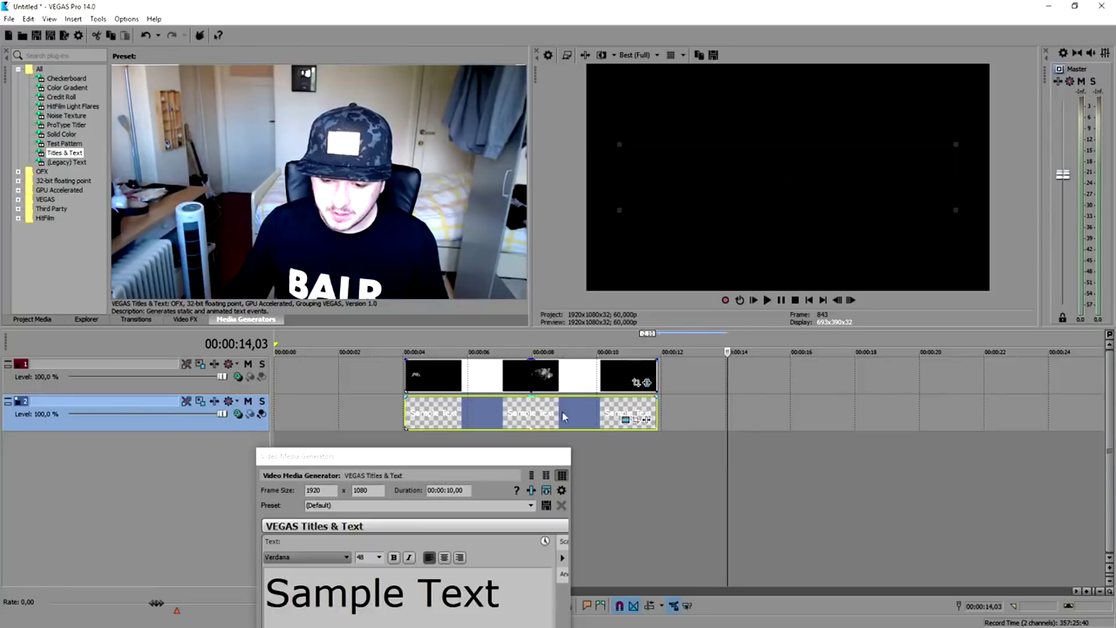
# Step: Replace the sample text of the title with the channel name and select the whole title for formatting
pyautogui.moveTo(523, 456); pyautogui.dragTo(567, 378)
pyautogui.tripleClick(488, 519)
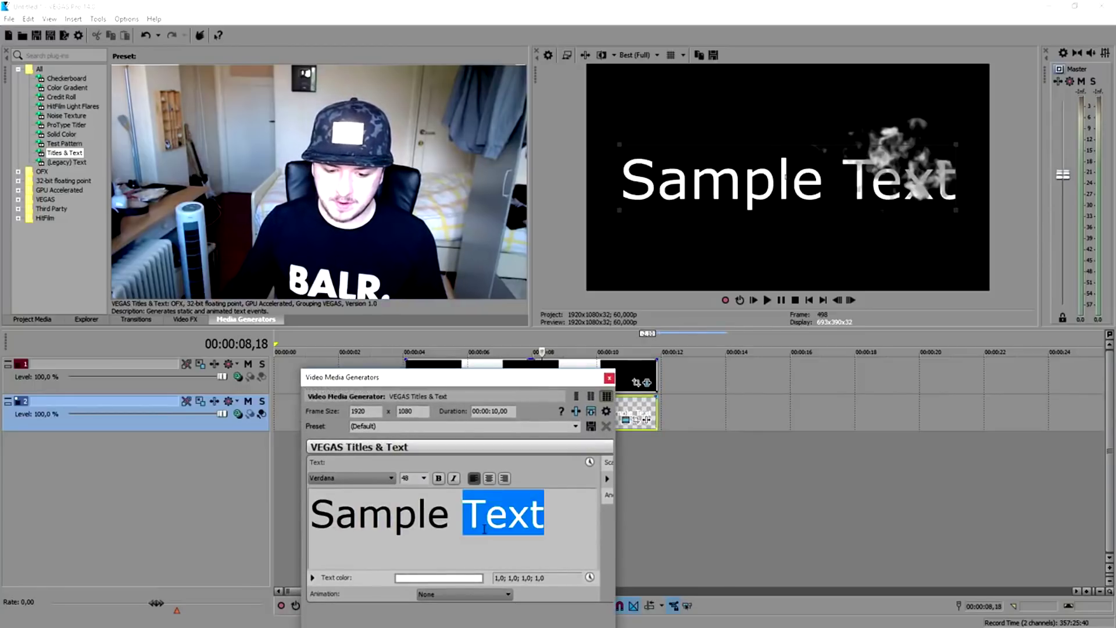
pyautogui.write('JustAle')
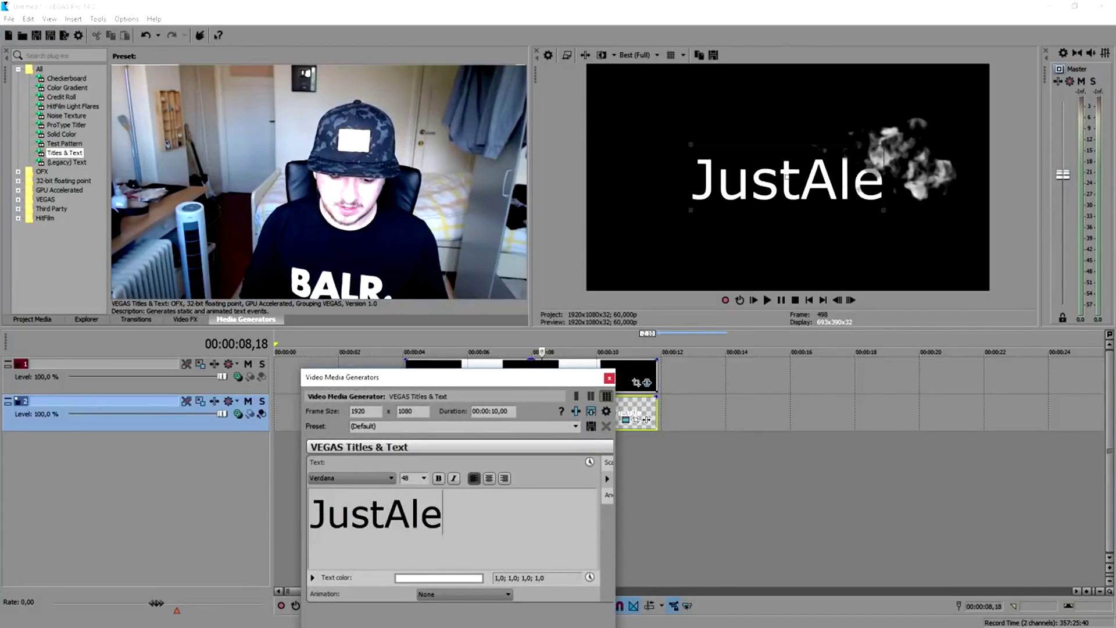
pyautogui.write('xHalford')
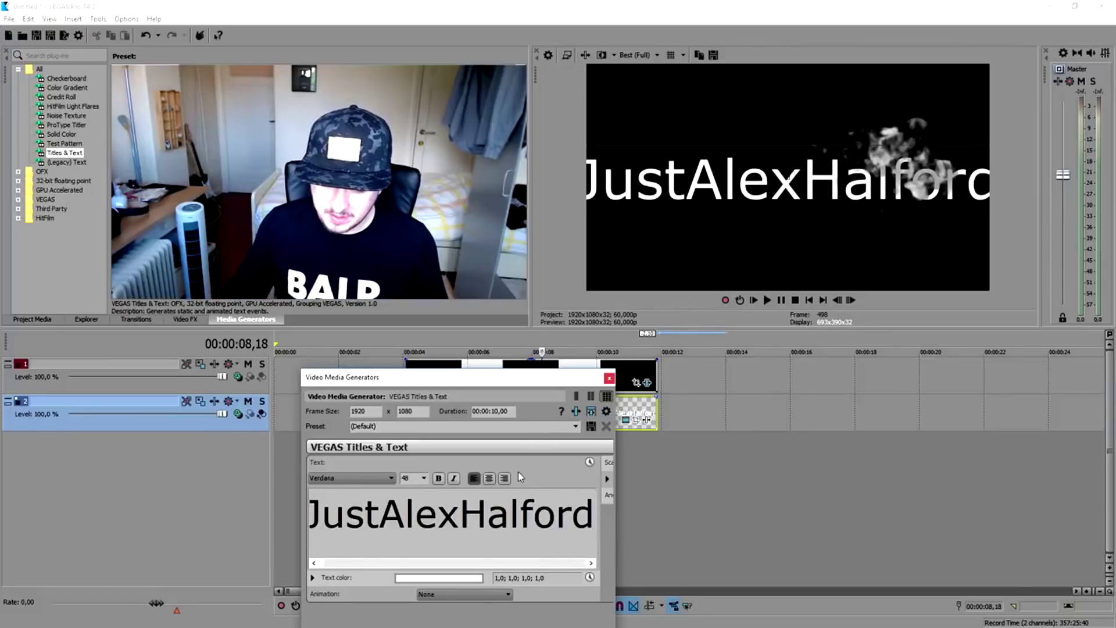
pyautogui.tripleClick(477, 513)
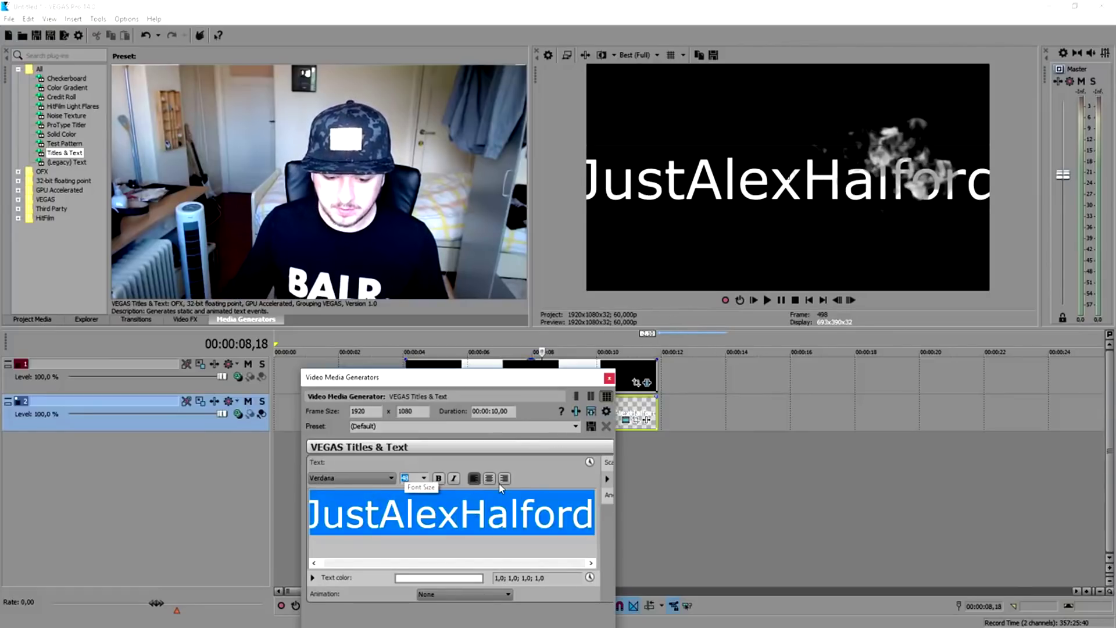
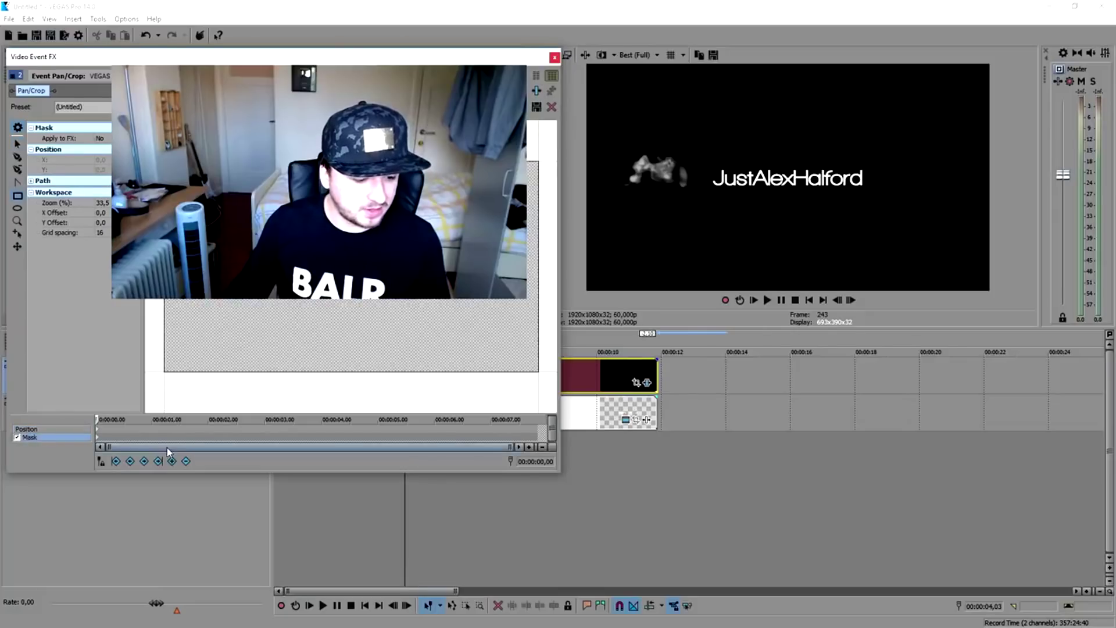
# Step: Draw a mask in front of the title's first letter in Pan/Crop and add a mask keyframe just before one second
pyautogui.click(17, 197)
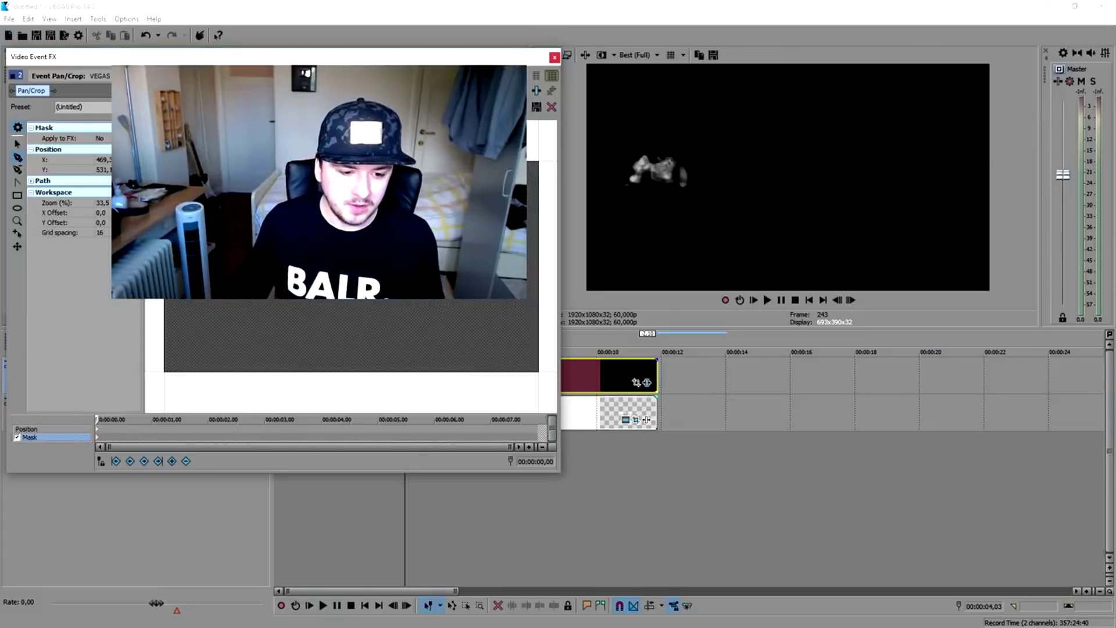
pyautogui.click(139, 431)
pyautogui.click(140, 437)
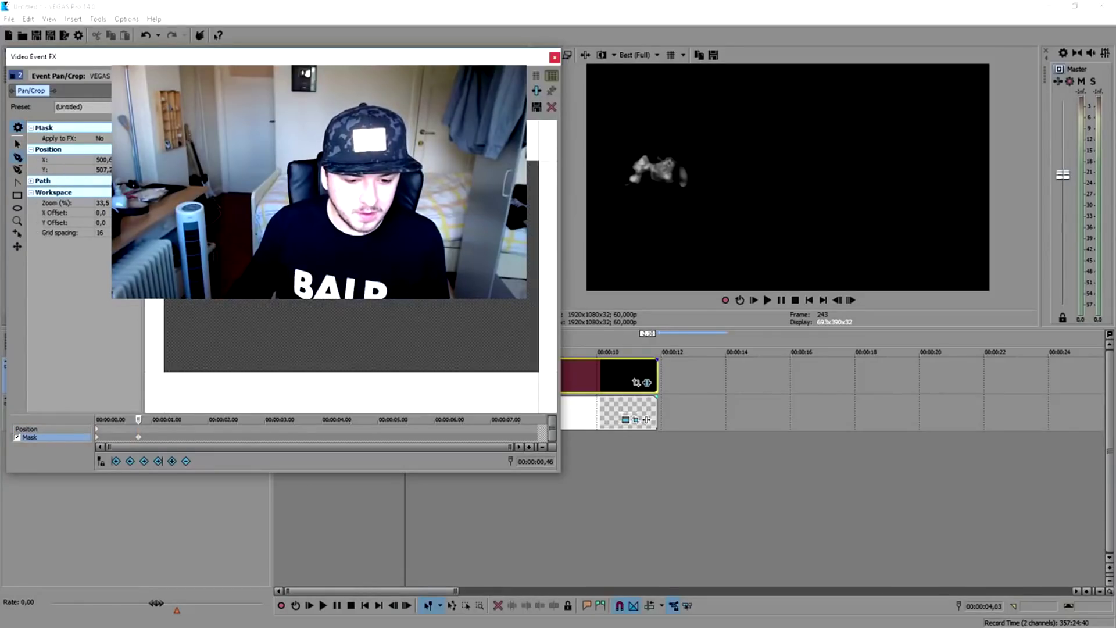
pyautogui.hotkey('ctrl', 'z')
pyautogui.hotkey('ctrl', 'y')
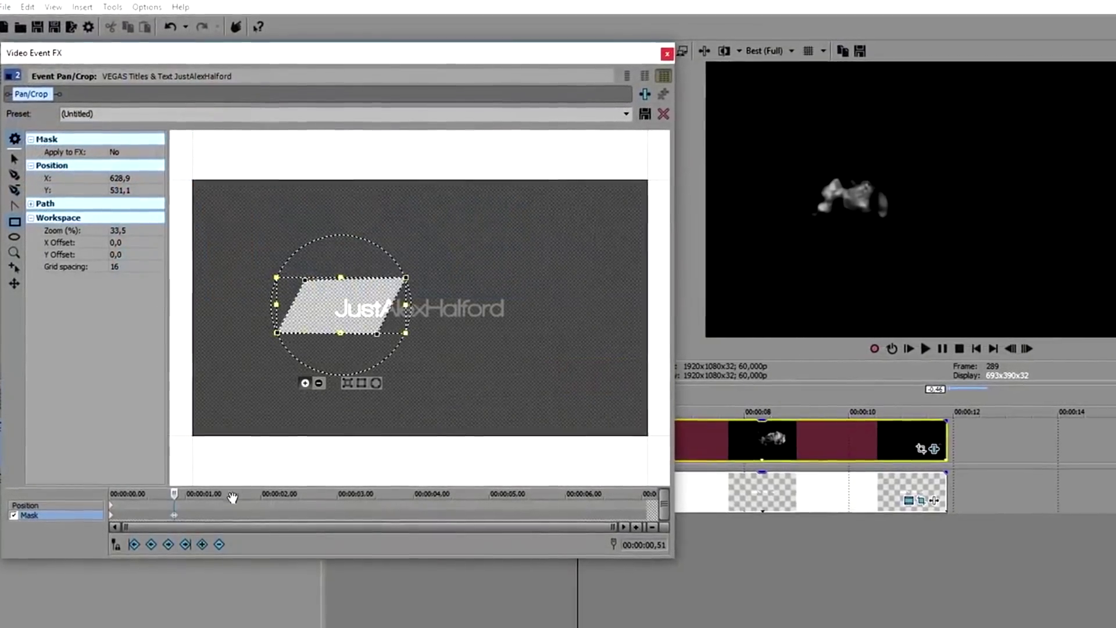
# Step: Widen the mask step by step across the title with keyframes at 00:00:01,40, about 2.5 seconds and 00:00:03,19
pyautogui.click(233, 497)
pyautogui.moveTo(415, 303); pyautogui.dragTo(463, 303)
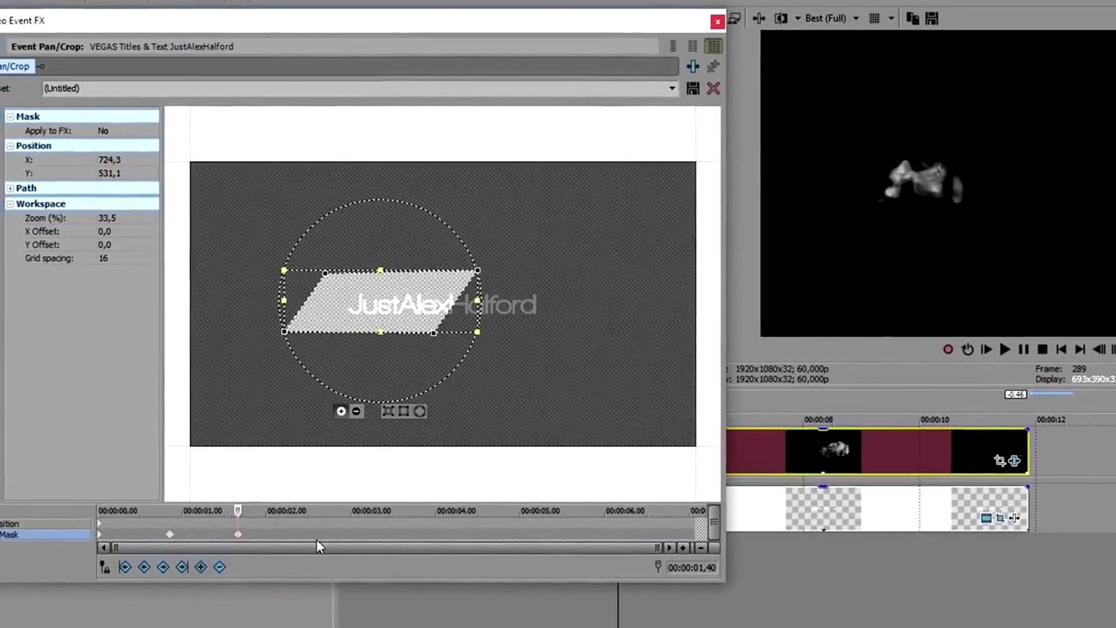
pyautogui.click(309, 535)
pyautogui.moveTo(490, 298); pyautogui.dragTo(567, 300)
pyautogui.click(400, 559)
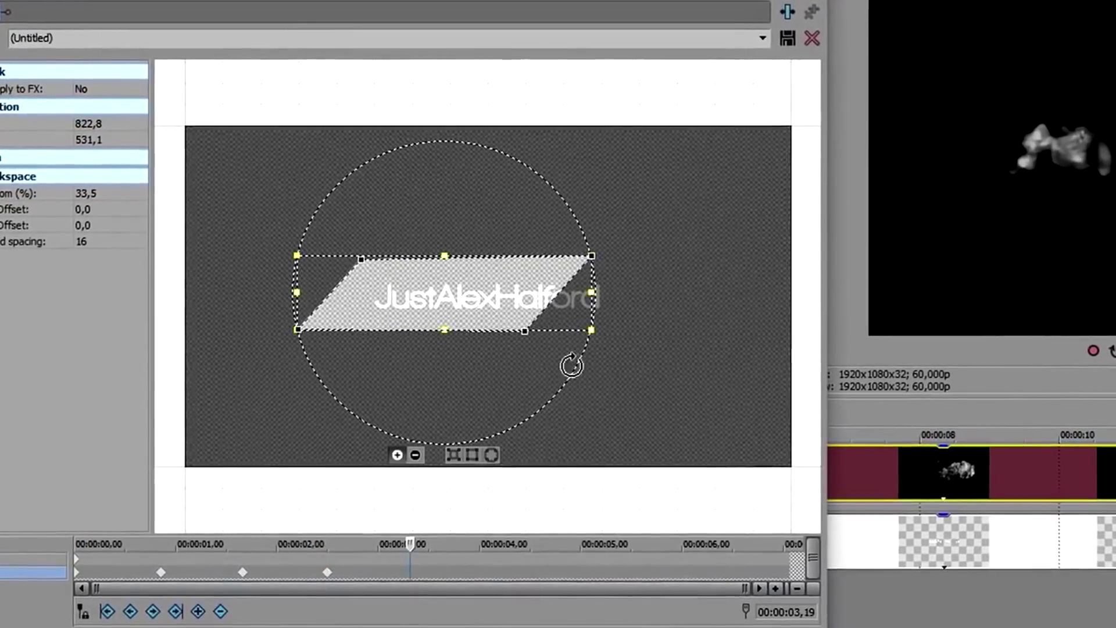
pyautogui.moveTo(561, 297); pyautogui.dragTo(590, 297)
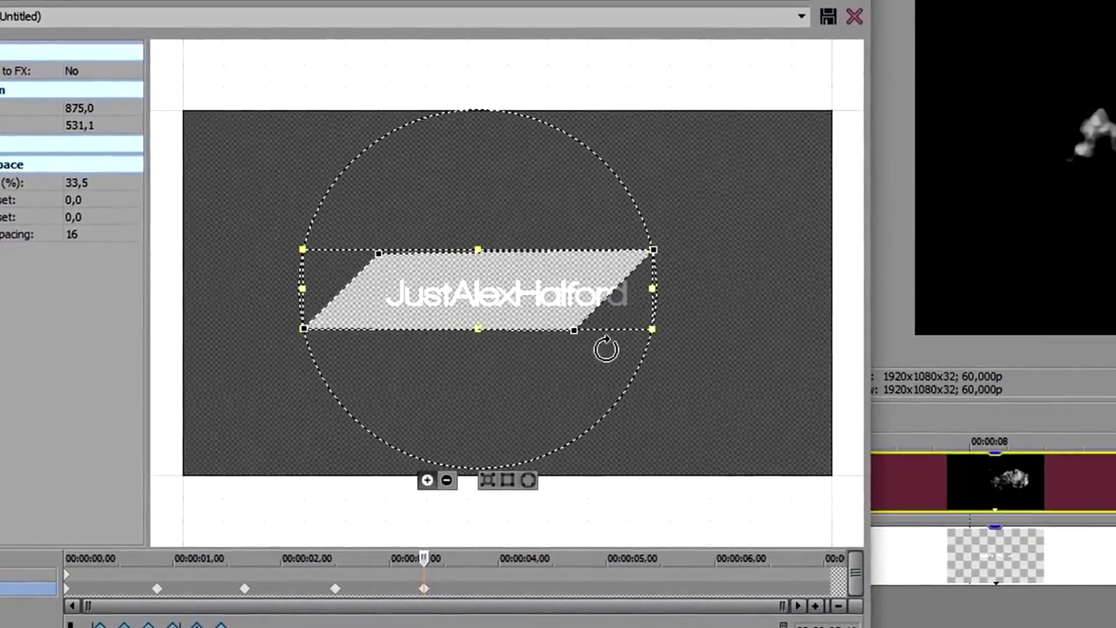
# Step: Extend the mask past the end of the title with keyframes at about 4.2 and 5 seconds
pyautogui.click(519, 591)
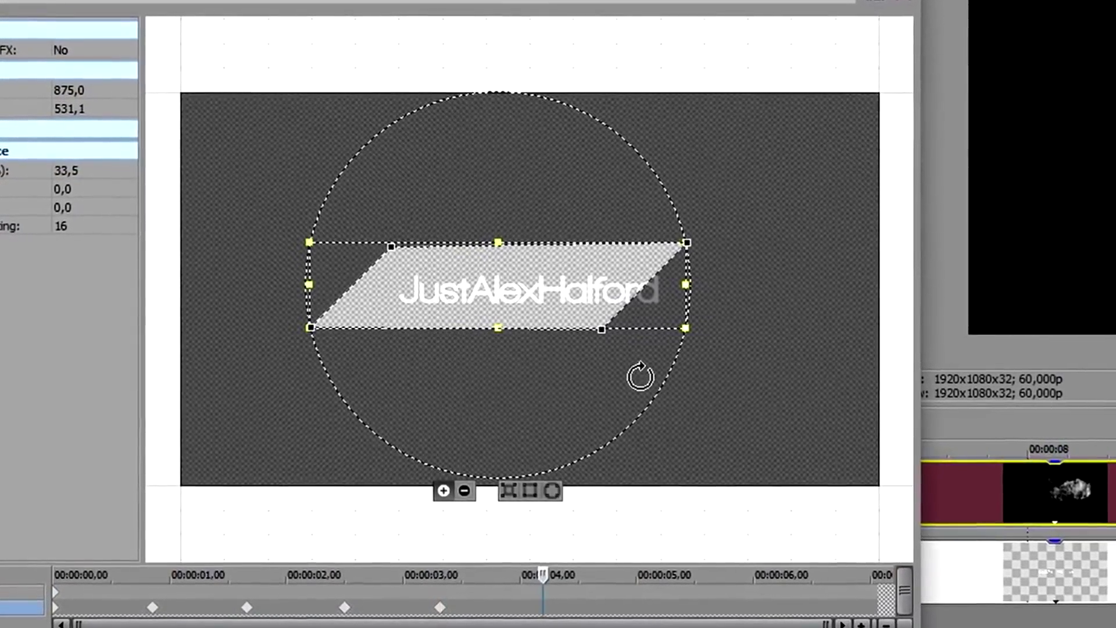
pyautogui.moveTo(688, 284); pyautogui.dragTo(713, 287)
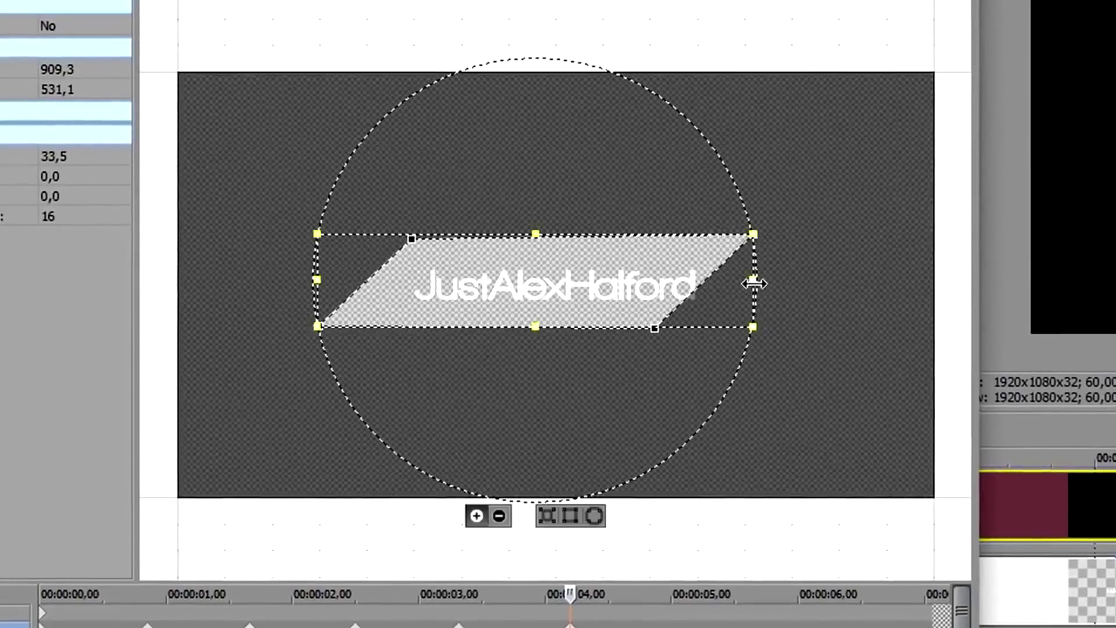
pyautogui.click(671, 592)
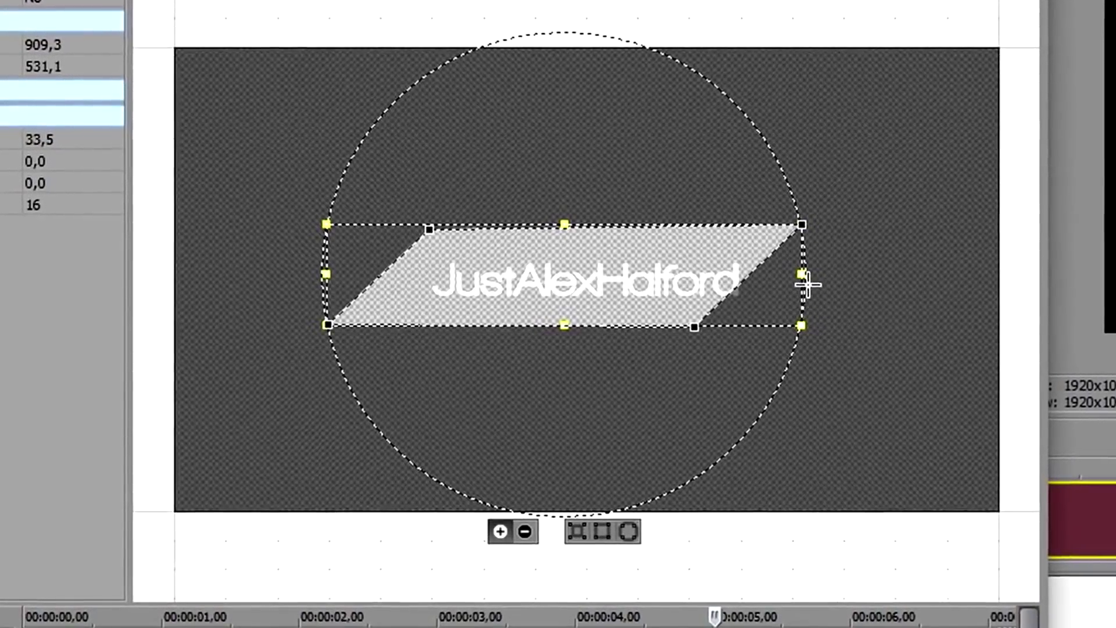
pyautogui.moveTo(808, 284); pyautogui.dragTo(922, 269)
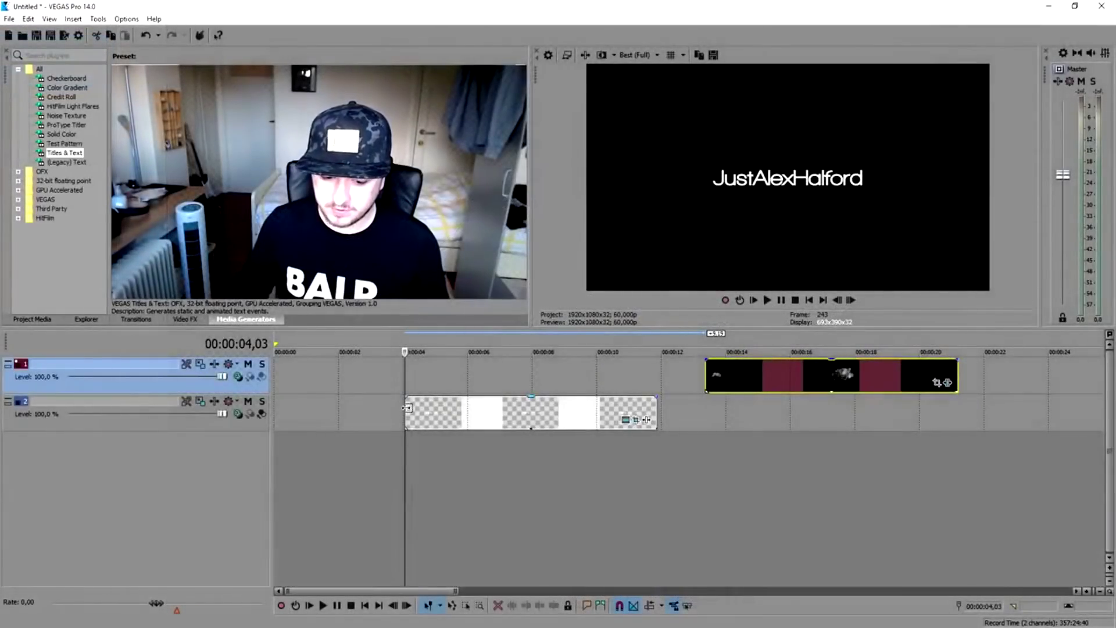
# Step: Play back the title event from its start to check the mask reveal
pyautogui.click(411, 422)
pyautogui.press('space')
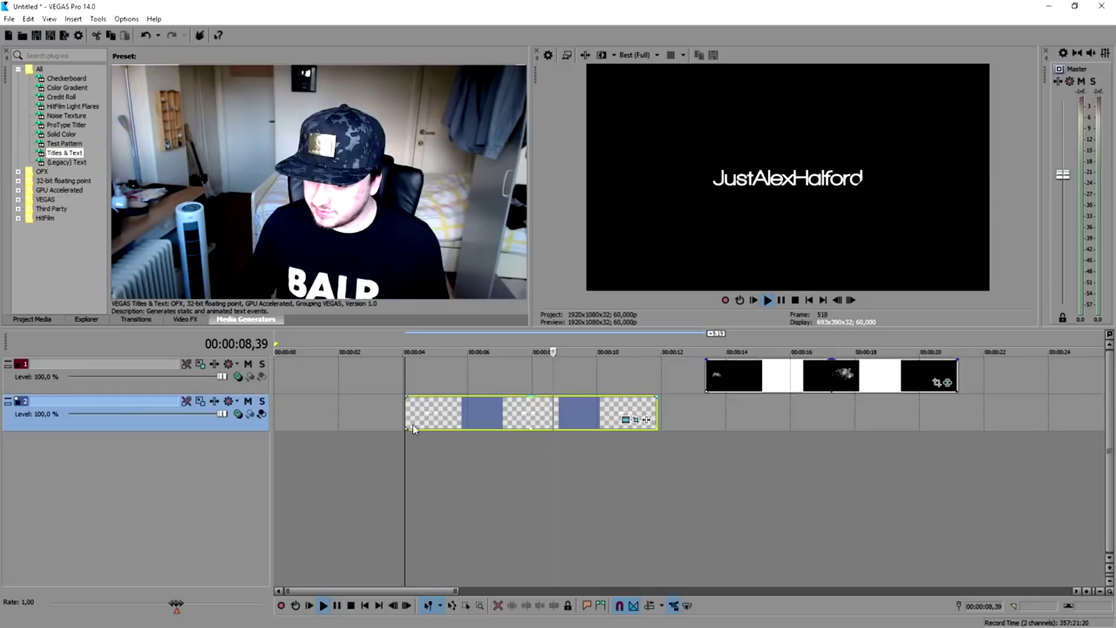
# Step: Step through the title's frames near 00:00:04,42 and trim the start of the event to about 00:00:04,49
pyautogui.scroll(4, 647, 432)
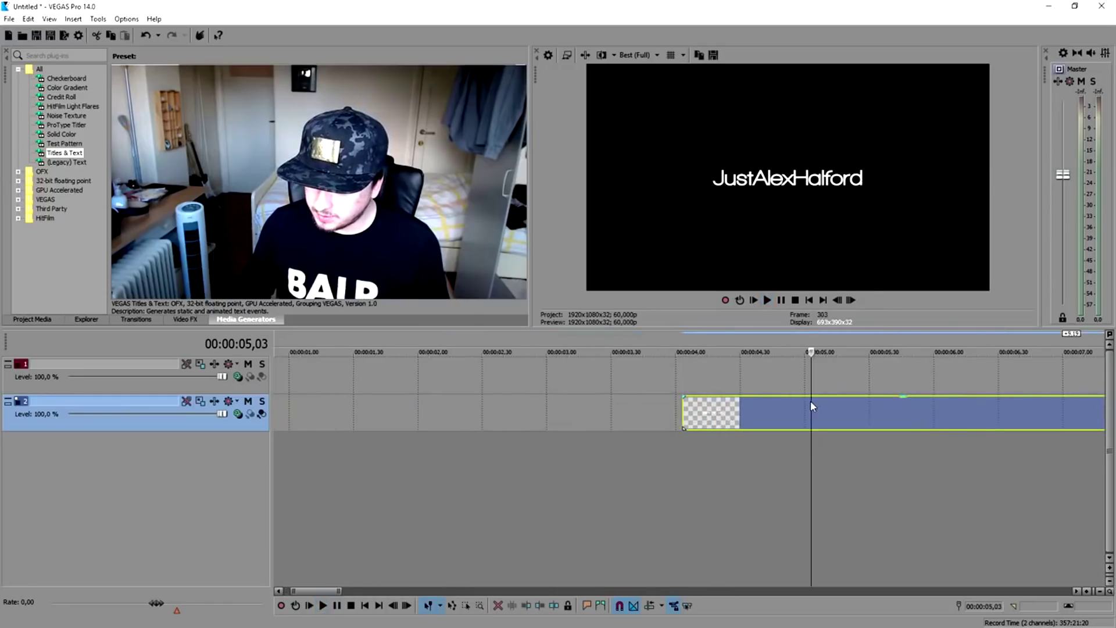
pyautogui.click(782, 420)
pyautogui.click(767, 420)
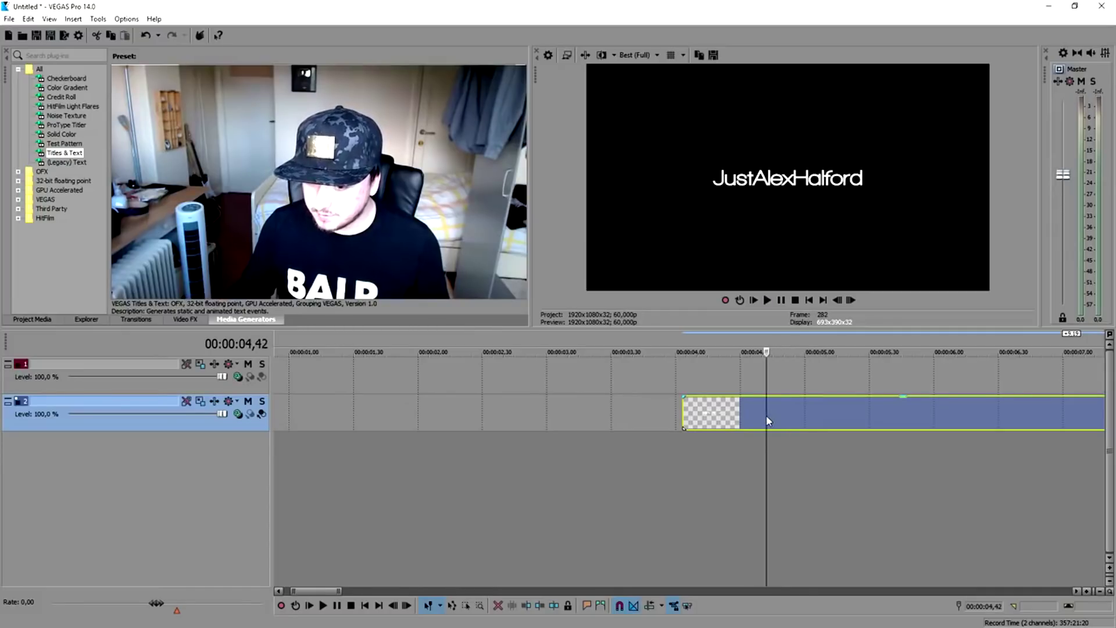
pyautogui.click(850, 301)
pyautogui.click(850, 302)
pyautogui.scroll(-5, 686, 405)
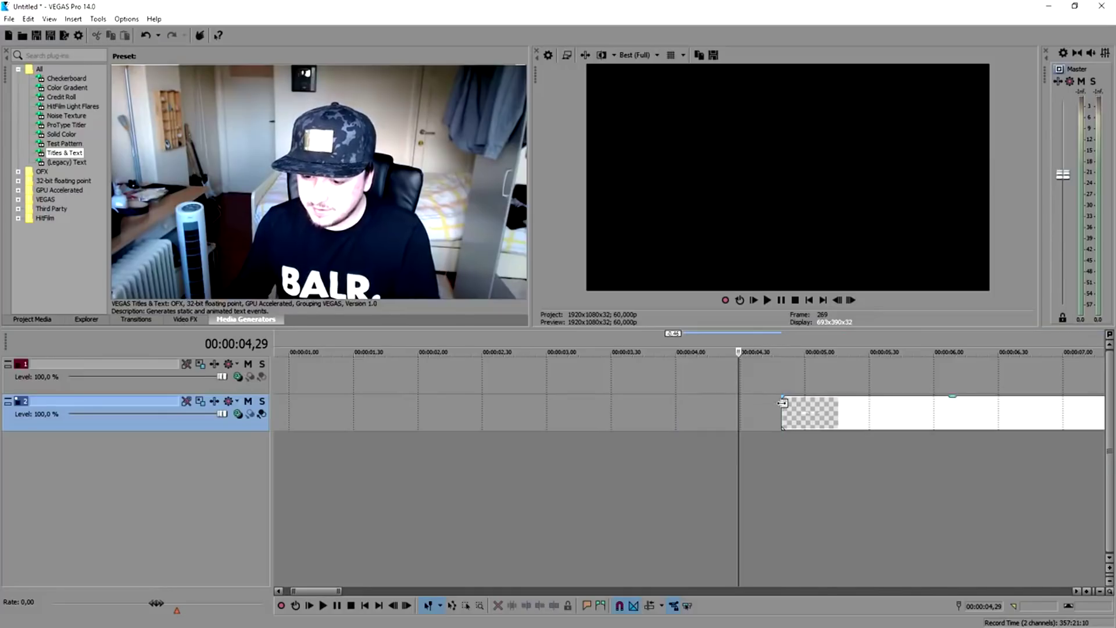
# Step: Move the smoke clip on track 1 to start with the title at 00:00:04,49 and trim its end to match the title's end
pyautogui.moveTo(881, 375); pyautogui.dragTo(517, 369)
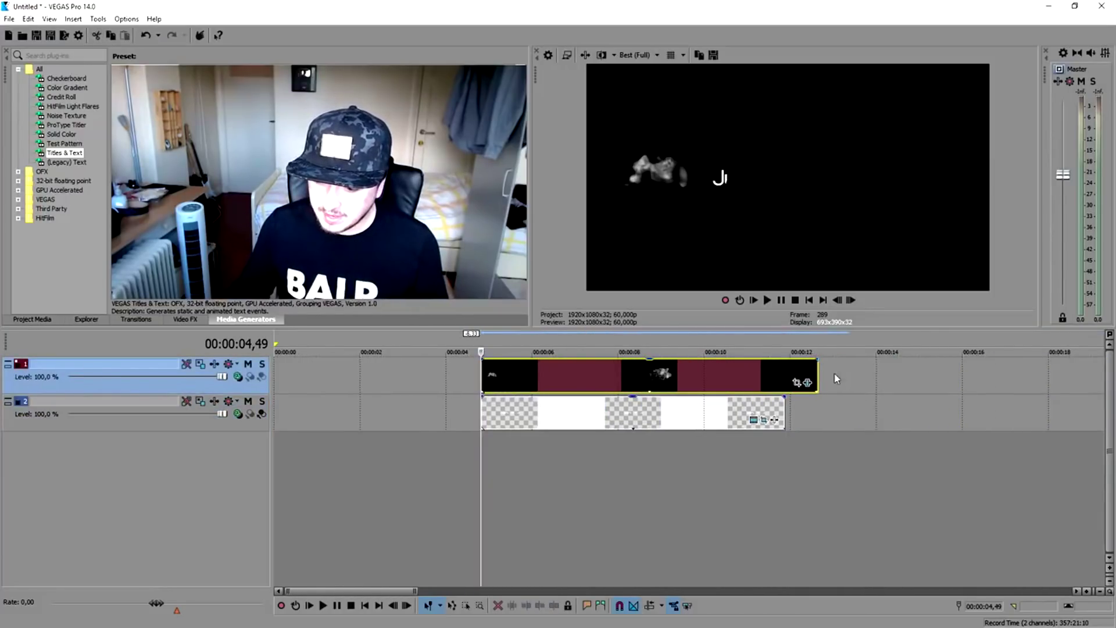
pyautogui.moveTo(820, 370); pyautogui.dragTo(785, 373)
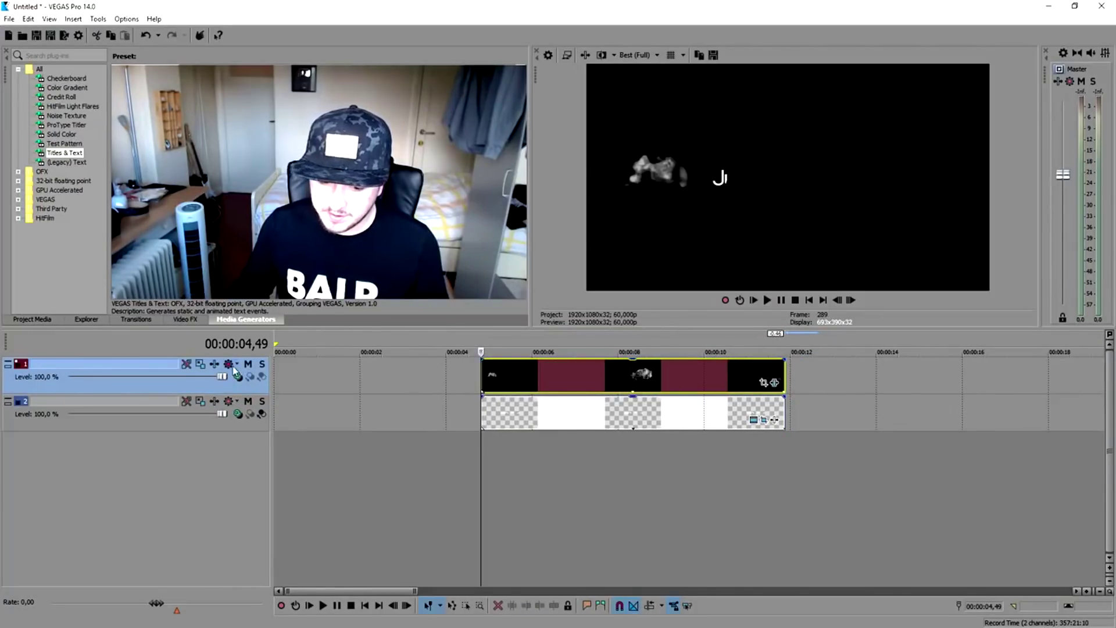
# Step: Reposition the smoke track over the title's first letters with Track Motion, at about X 304, Y -20
pyautogui.click(200, 364)
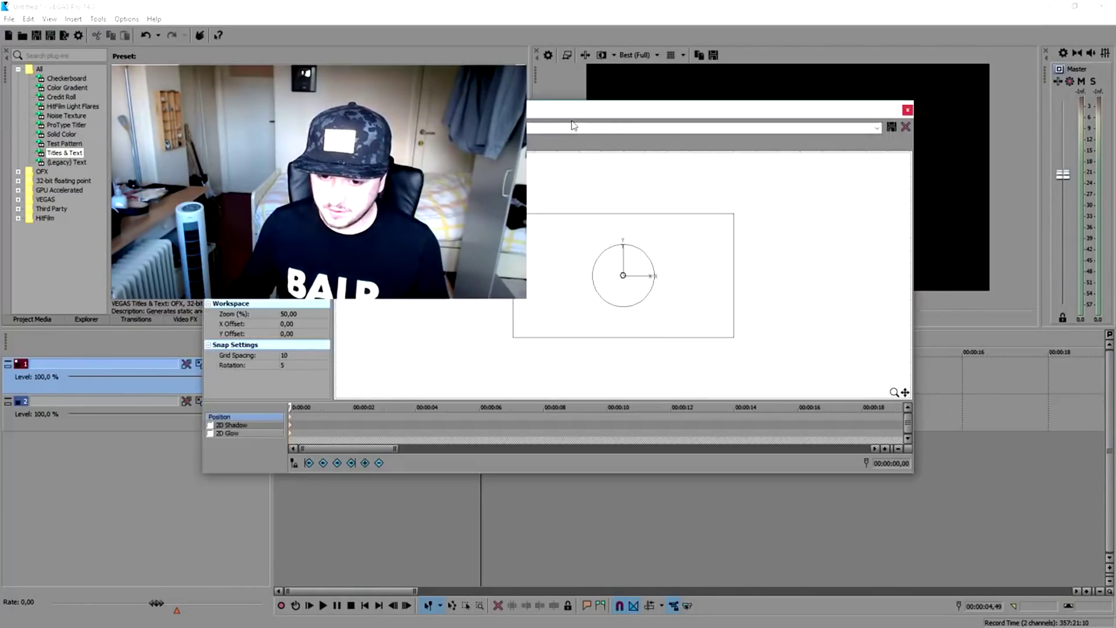
pyautogui.moveTo(554, 100); pyautogui.dragTo(507, 311)
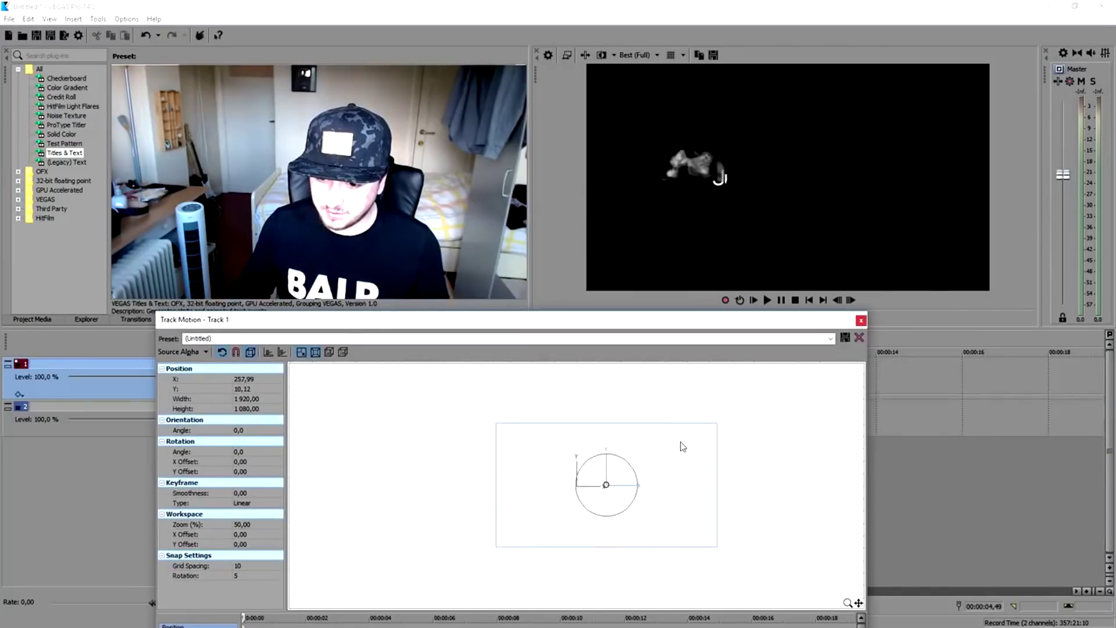
pyautogui.click(861, 321)
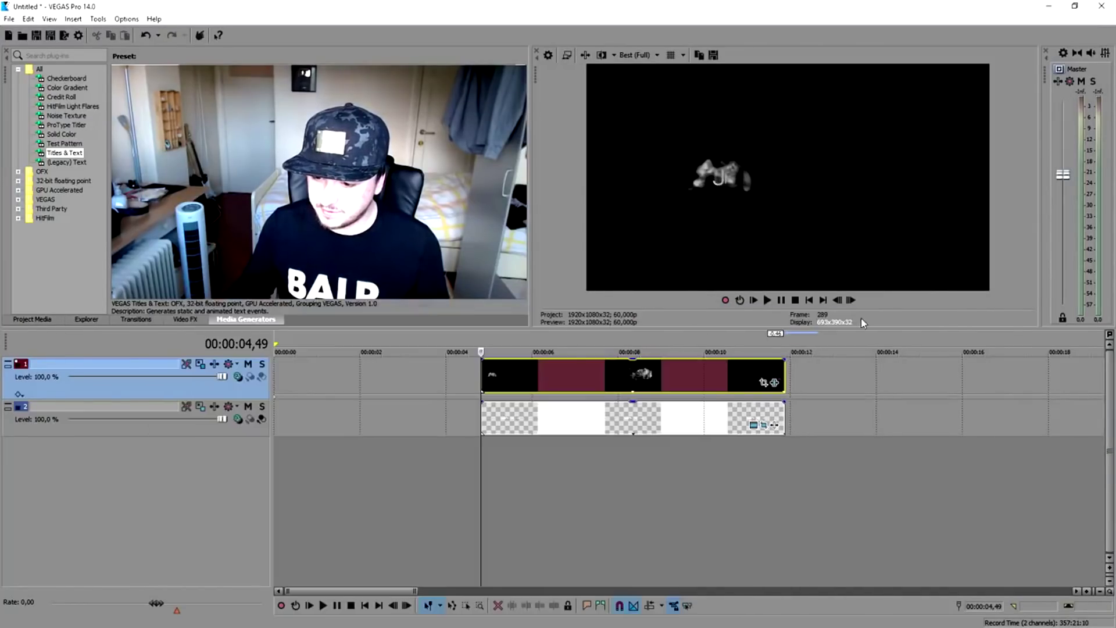
# Step: Play back the smoke and title from 00:00:04,49 to check how the smoke reveals the text
pyautogui.press('space')
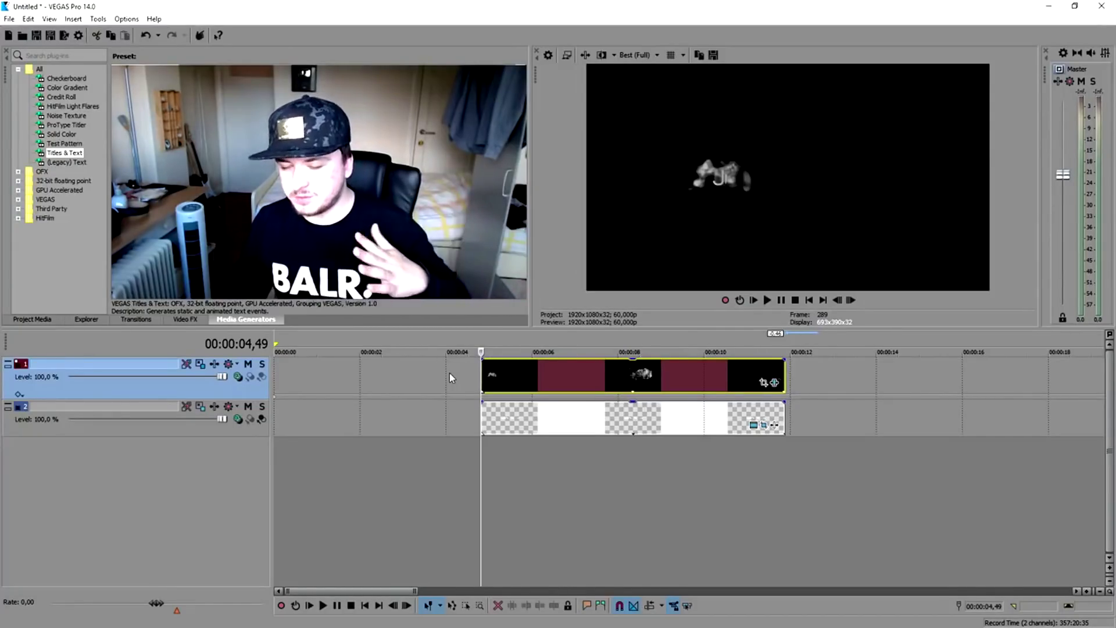
pyautogui.press('space')
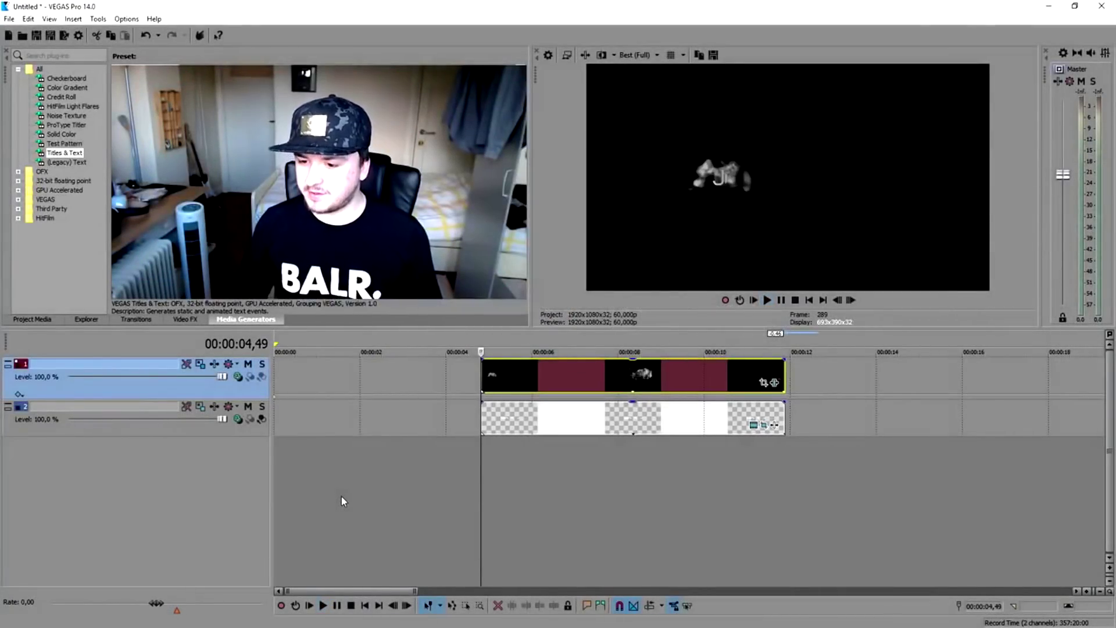
pyautogui.press('space')
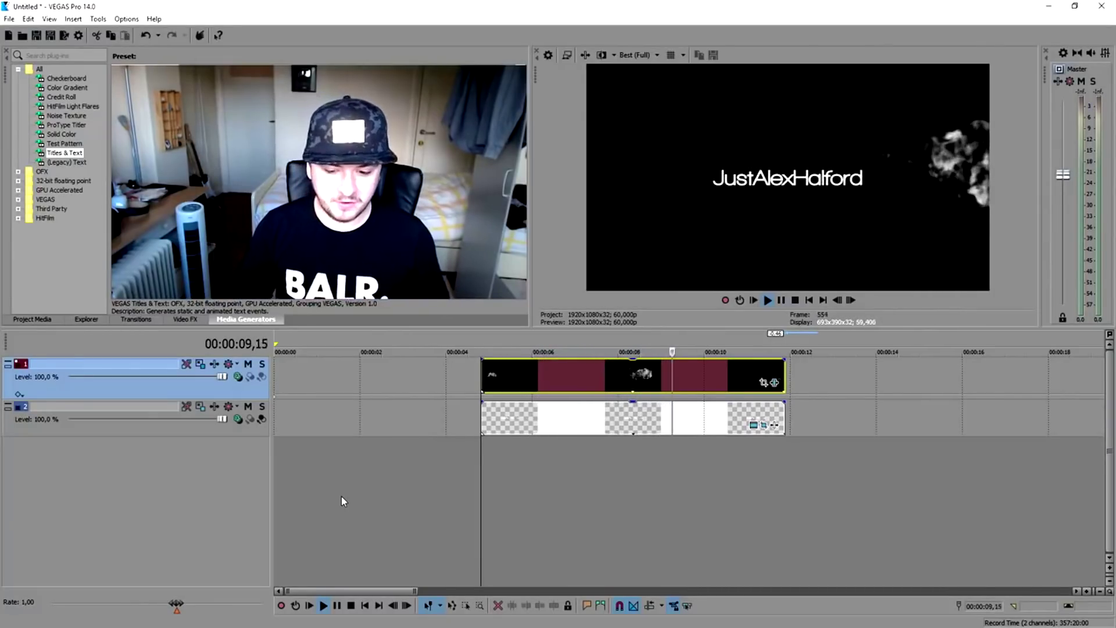
pyautogui.press('space')
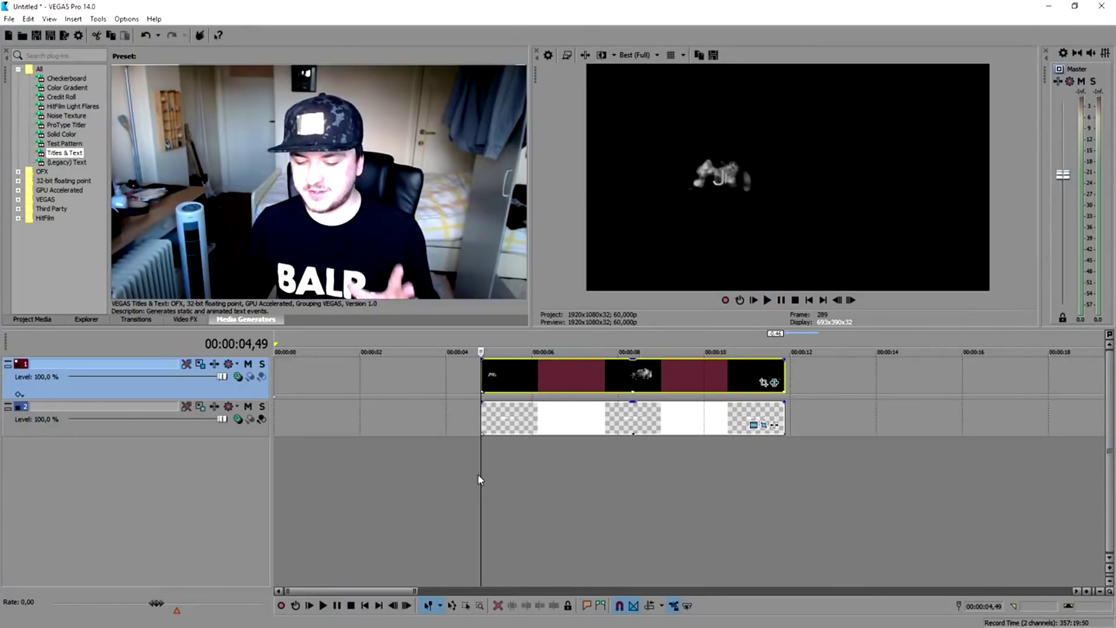
# Step: Shift the smoke track's Track Motion position to about X 233, Y -23 and play back the title reveal
pyautogui.click(199, 365)
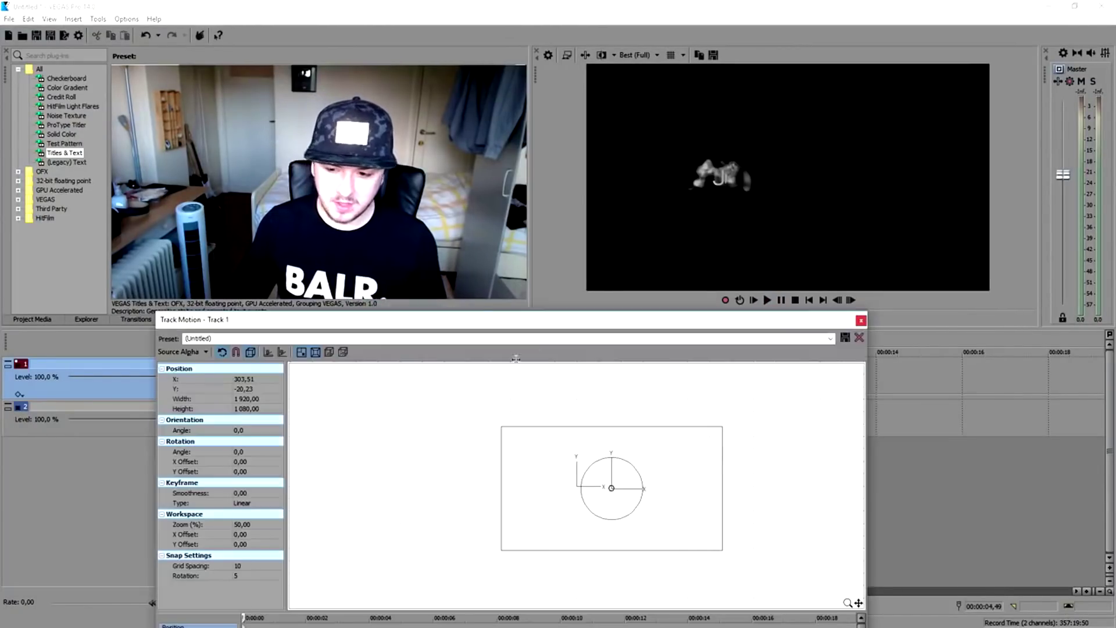
pyautogui.moveTo(577, 470); pyautogui.dragTo(581, 475)
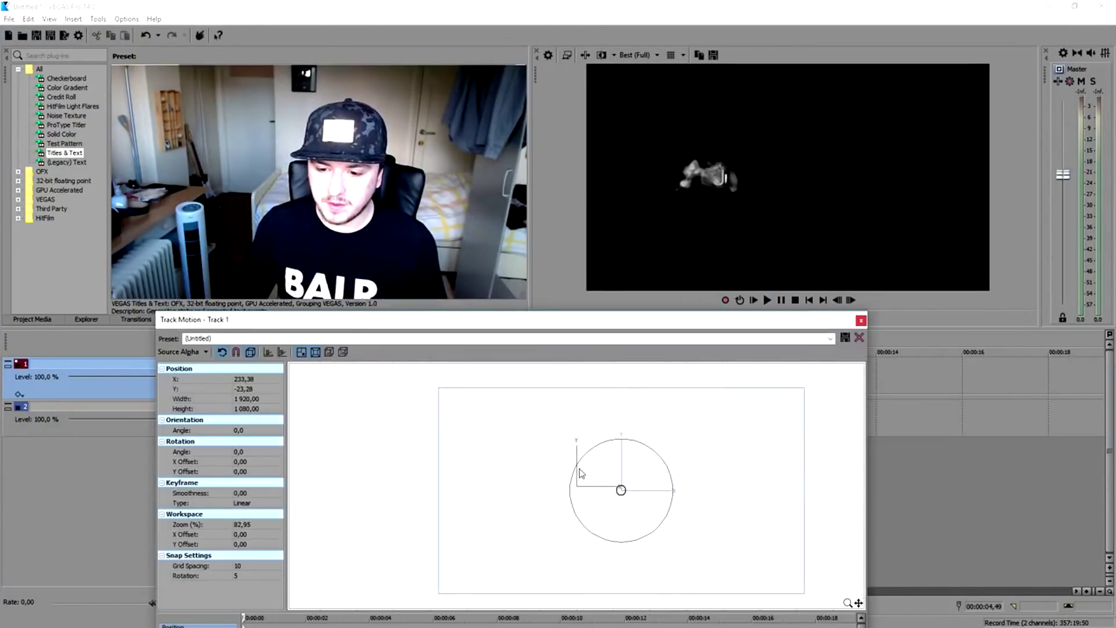
pyautogui.click(861, 321)
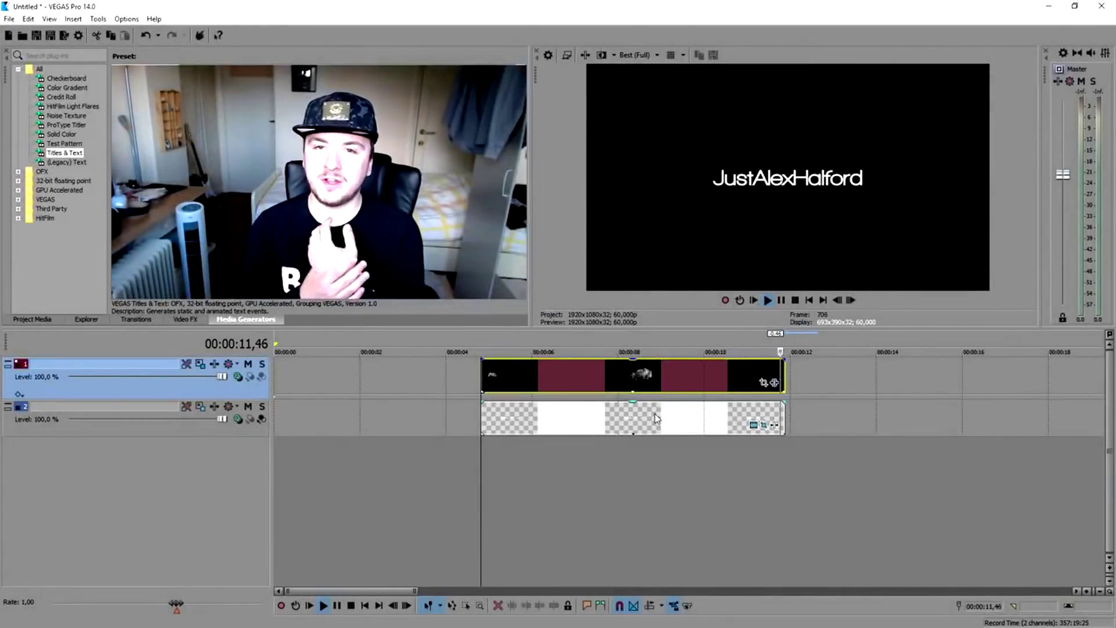
pyautogui.press('space')
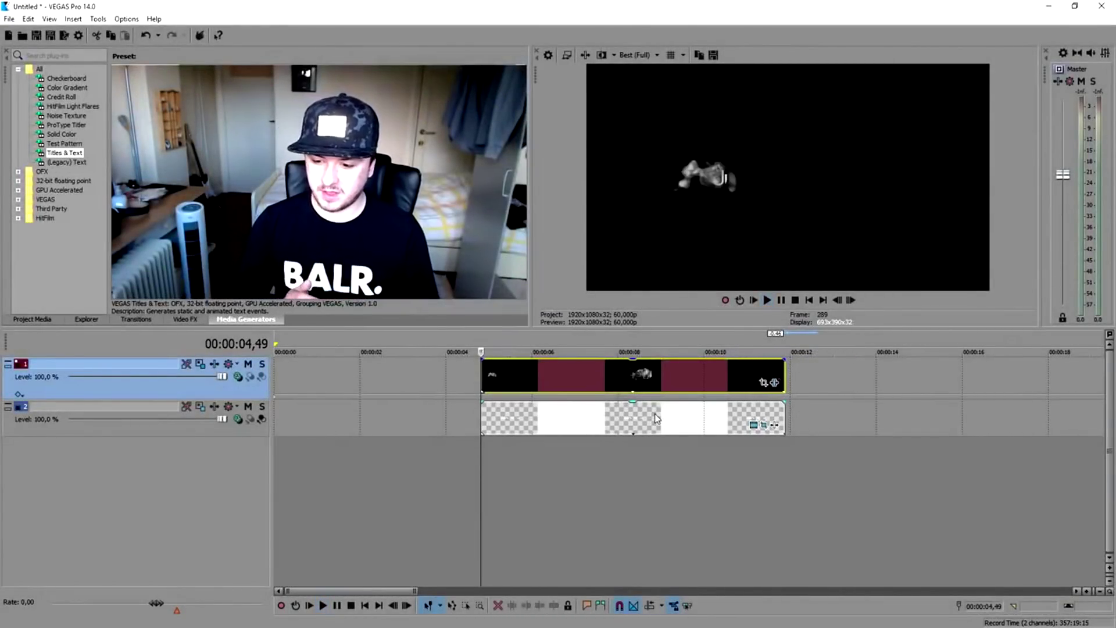